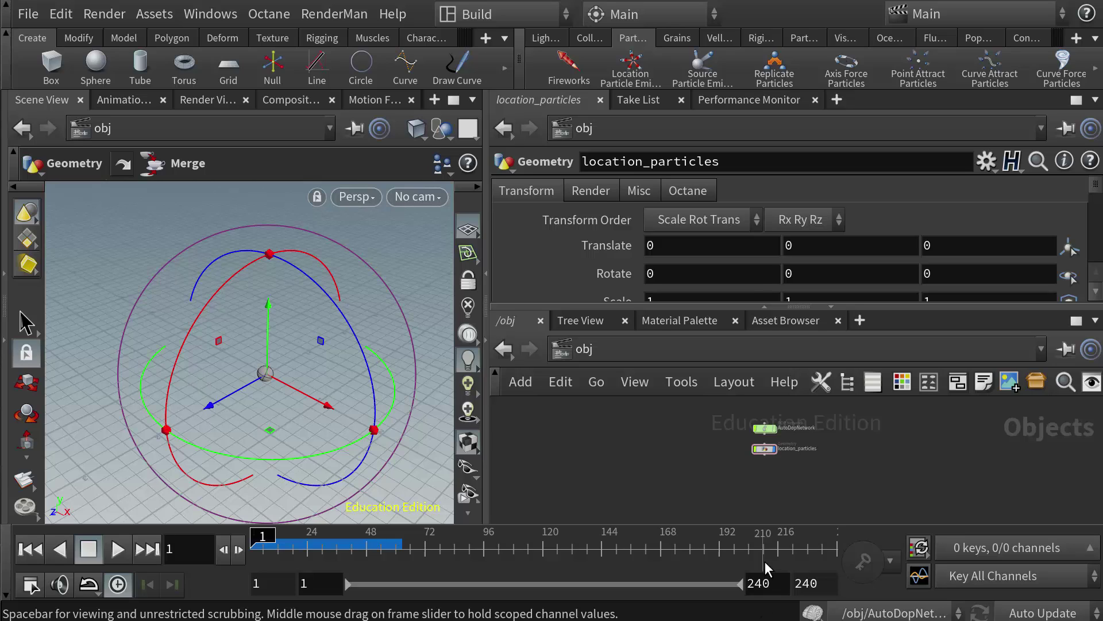
Scrub the timeline forward to frame 51 so the particles and their tails are emitted
key("h")
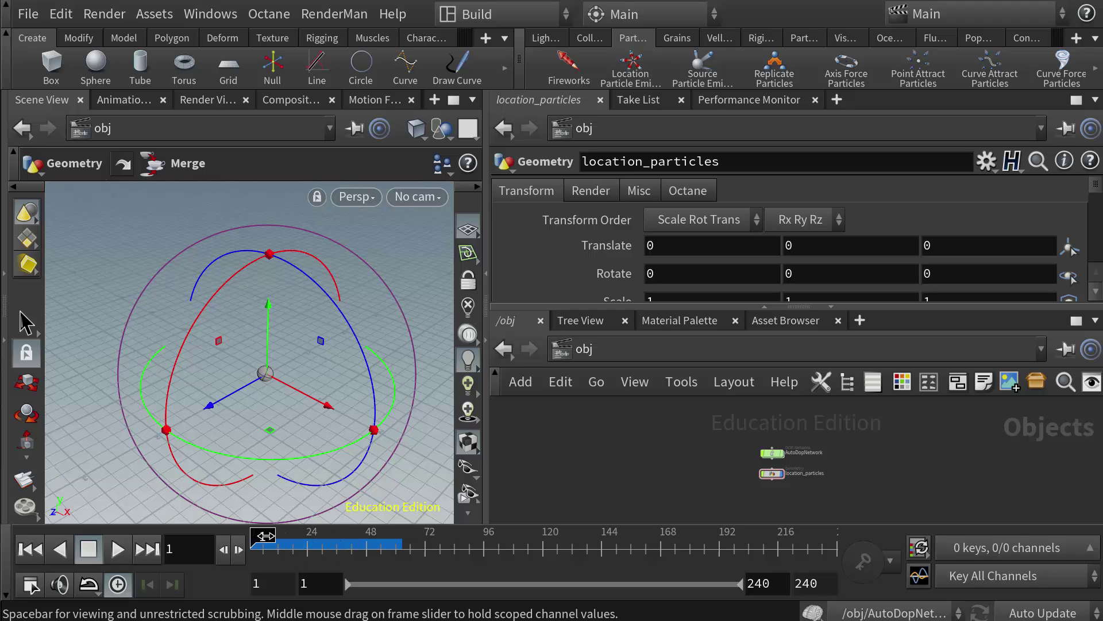
left_click_drag(266, 534, 391, 534)
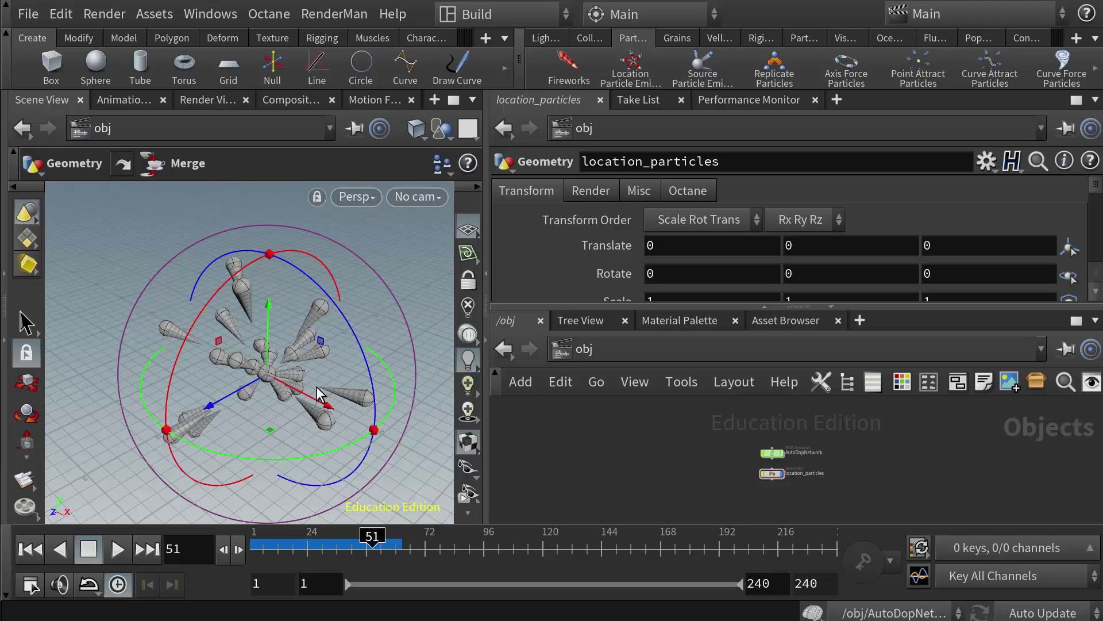
Go inside the AutoDopNetwork and examine its particle node chain, from the POP Location emitter to the gravity node
scroll(843, 459, "up", 3)
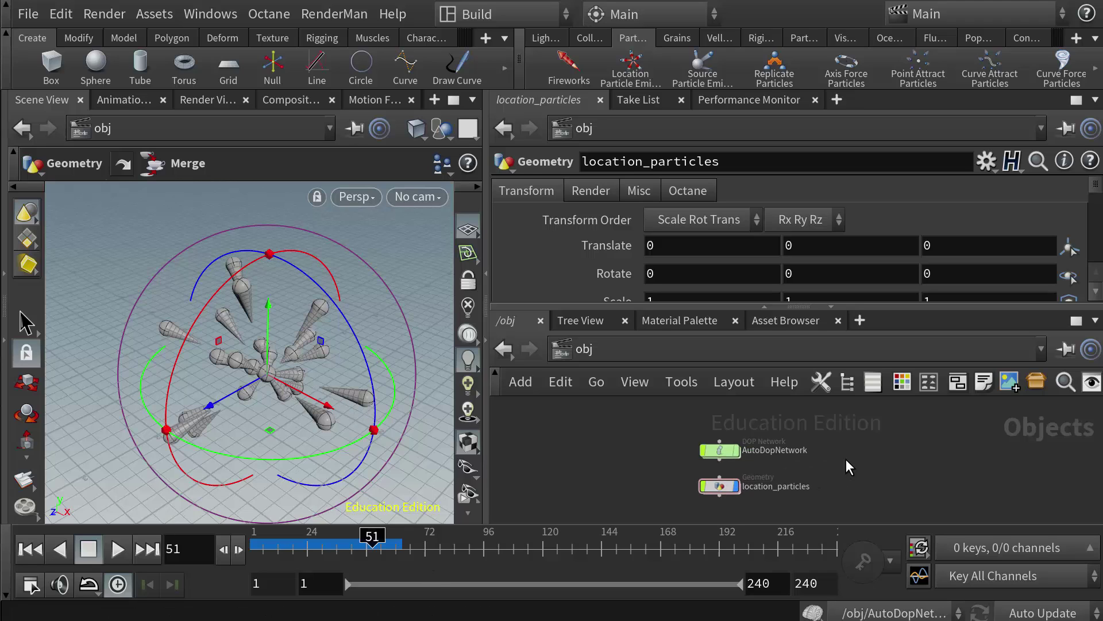
middle_click_drag(846, 460, 900, 464)
mouse_move(781, 462)
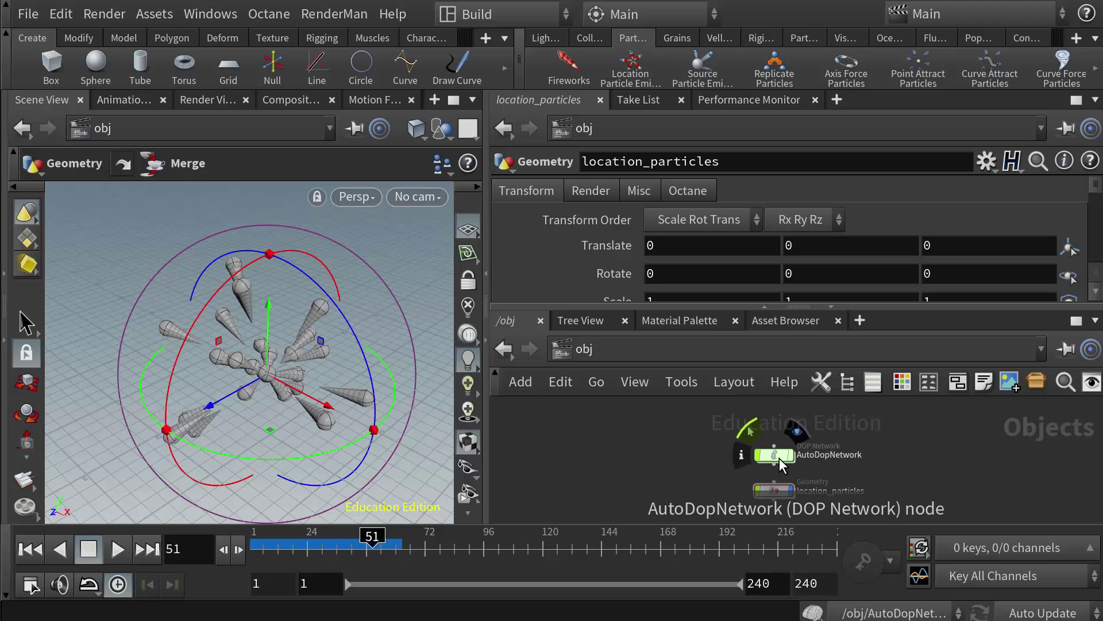
double_click(775, 456)
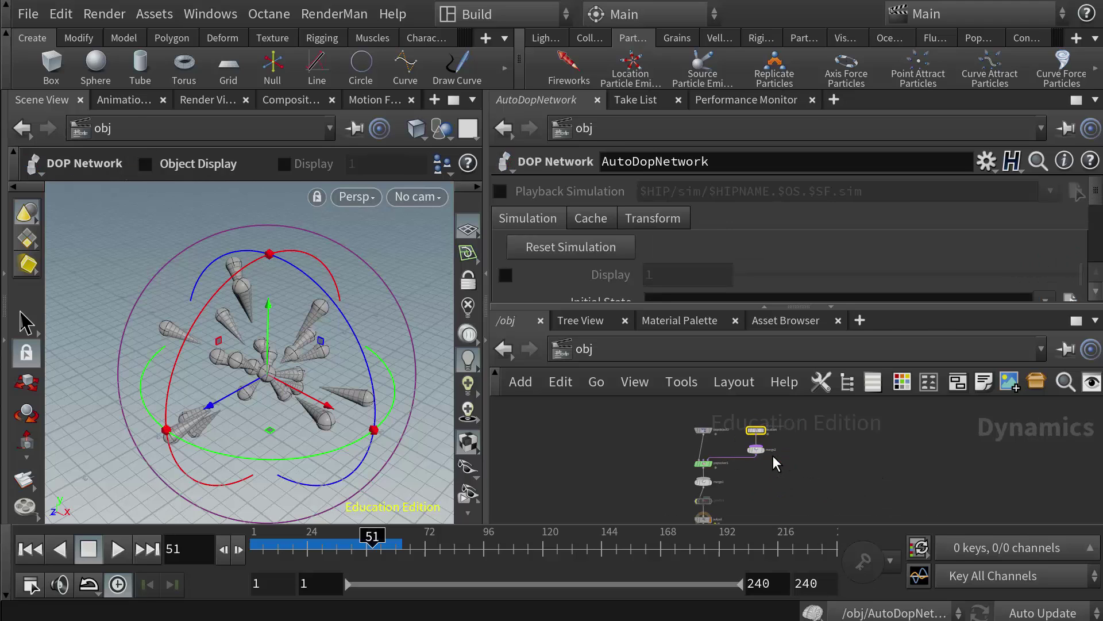
scroll(796, 487, "up", 2)
middle_click_drag(798, 483, 863, 423)
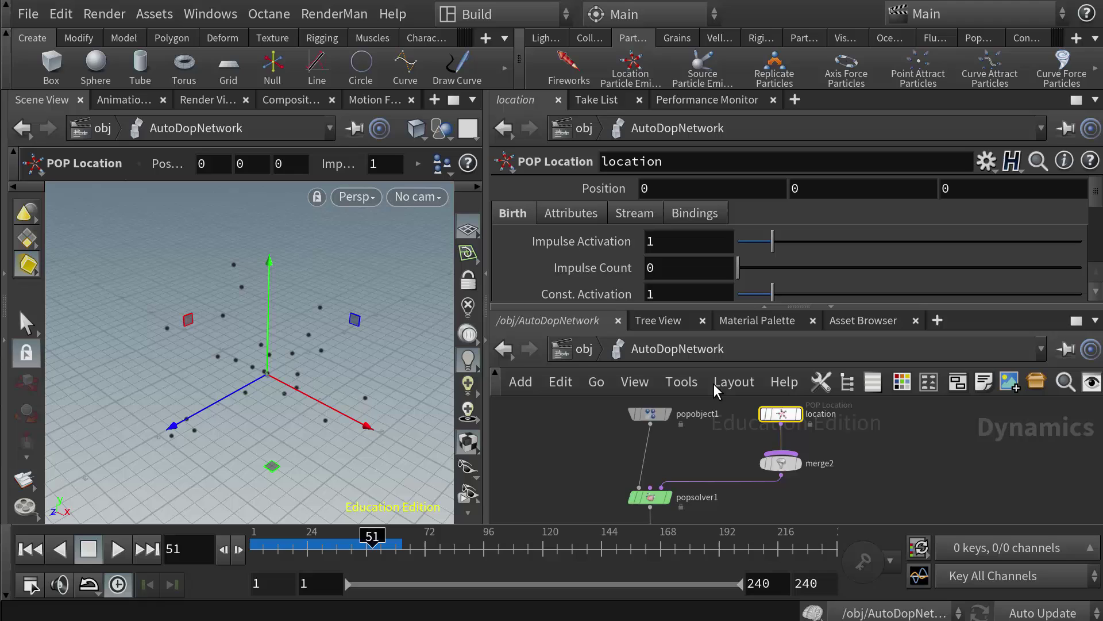
key("h")
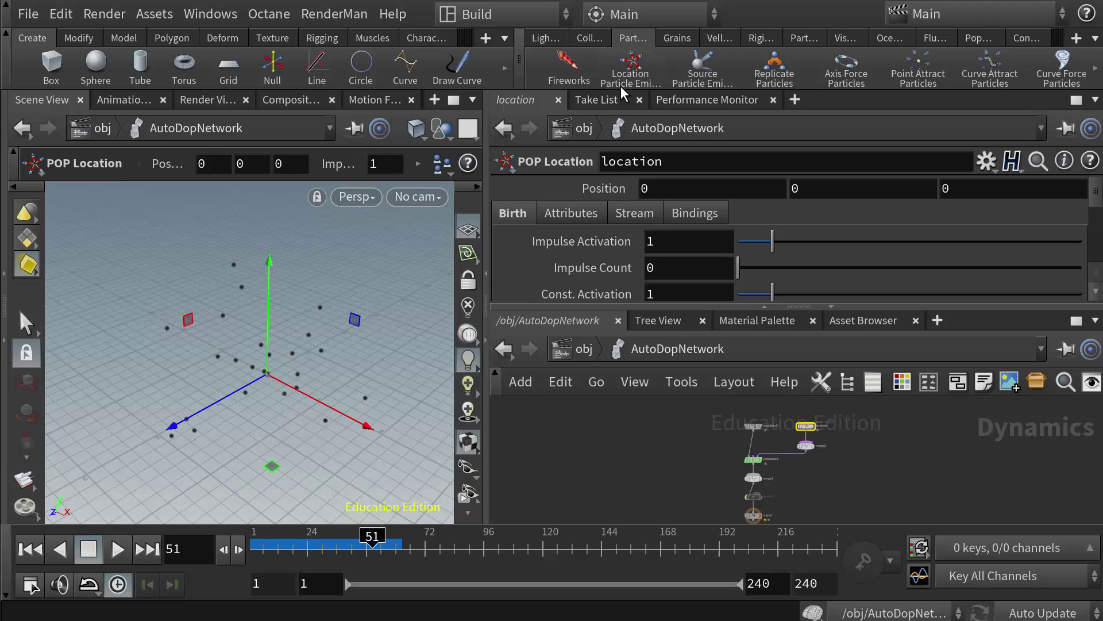
middle_click_drag(802, 490, 804, 480)
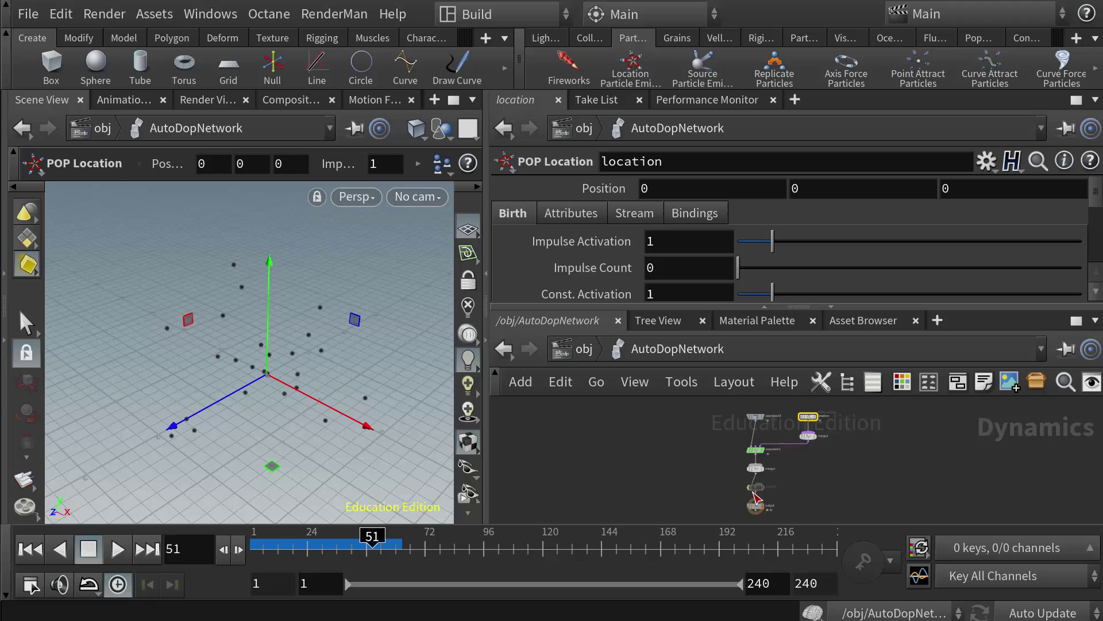
scroll(756, 498, "up", 2)
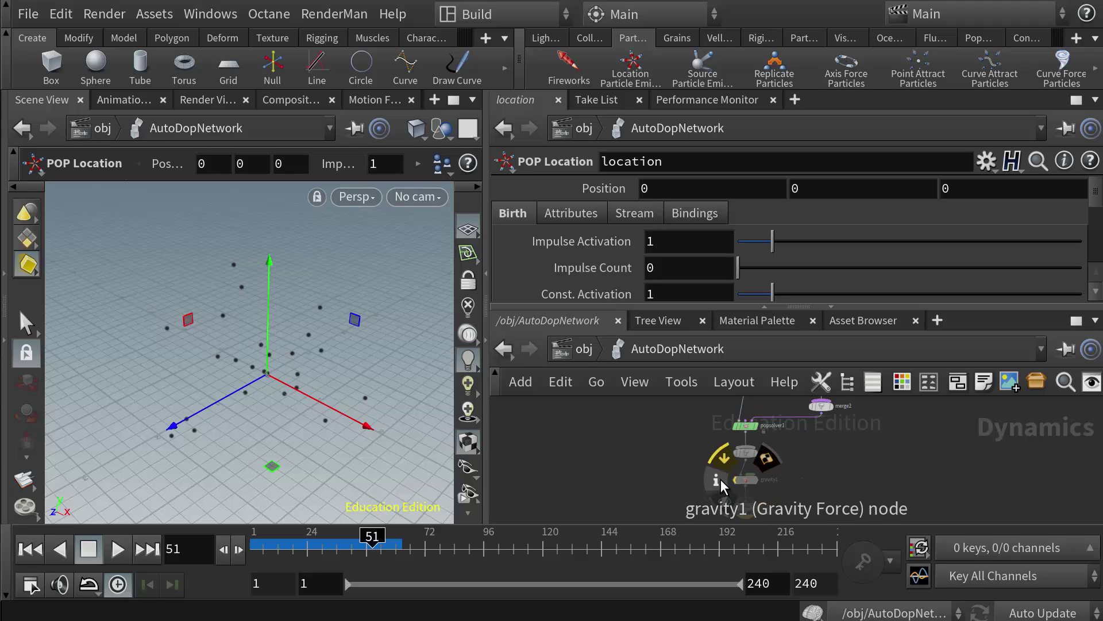
scroll(701, 482, "down", 2)
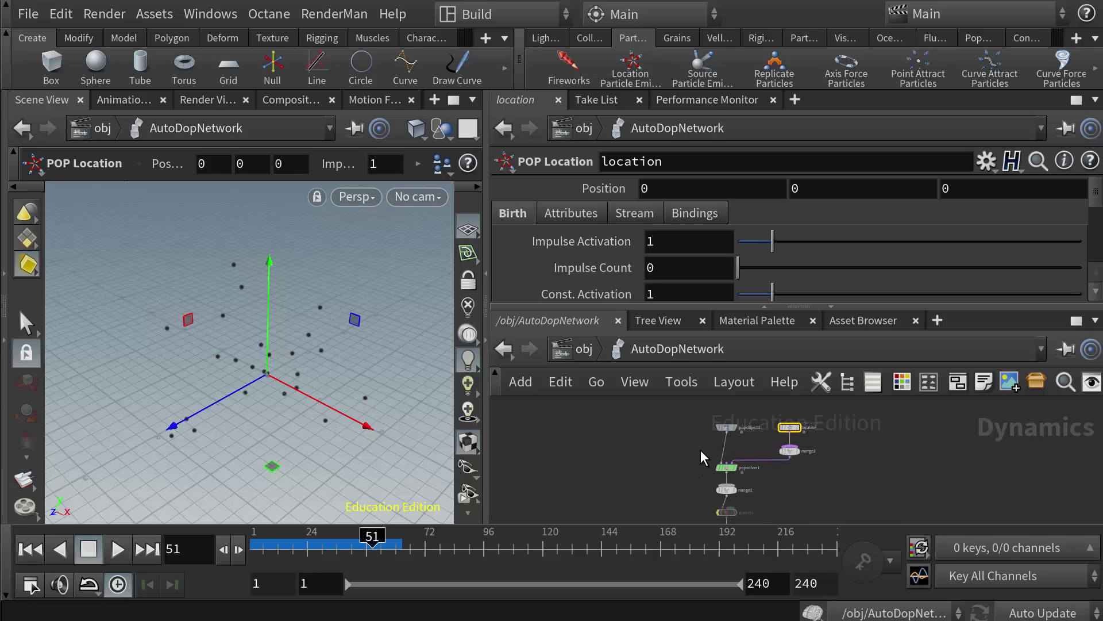
mouse_move(785, 449)
Return to the object level and go inside location_particles to its import_location node
left_click(580, 349)
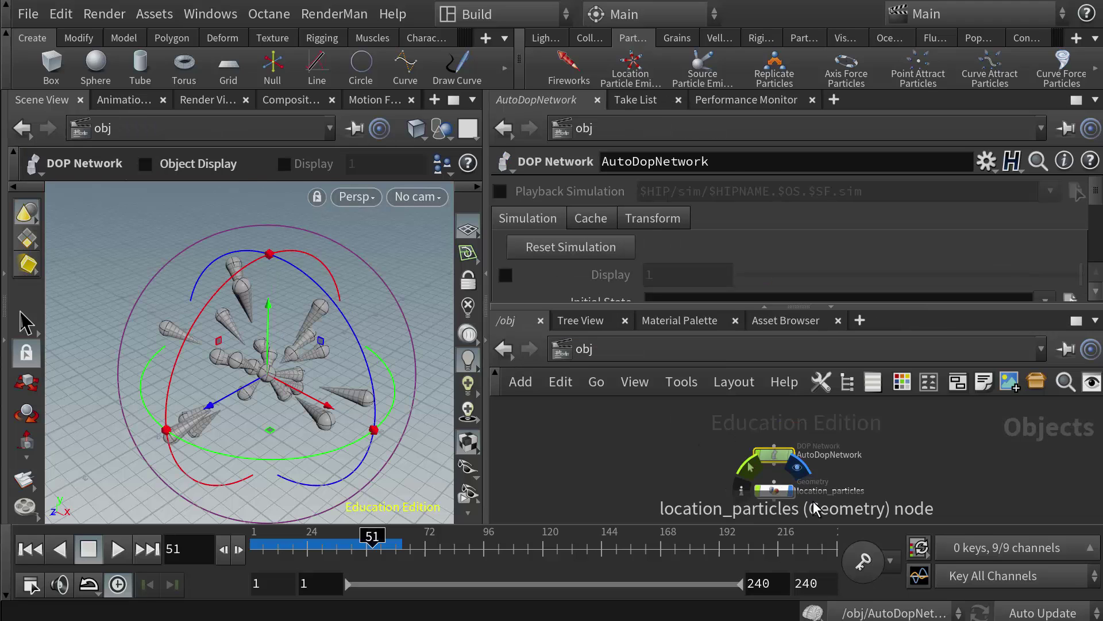
scroll(770, 482, "up", 3)
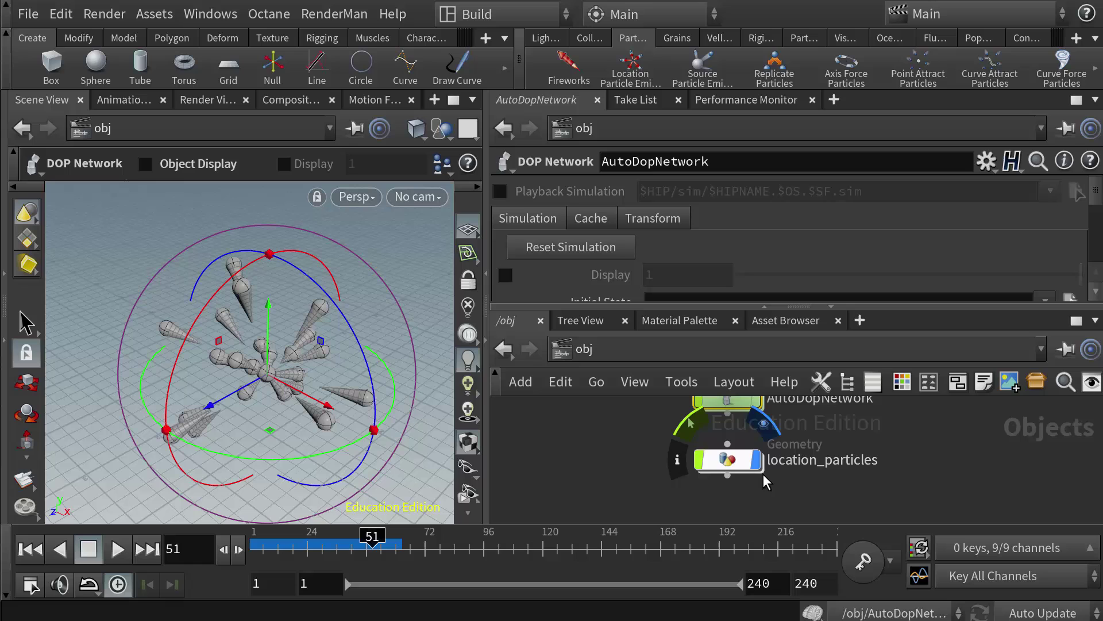
double_click(729, 460)
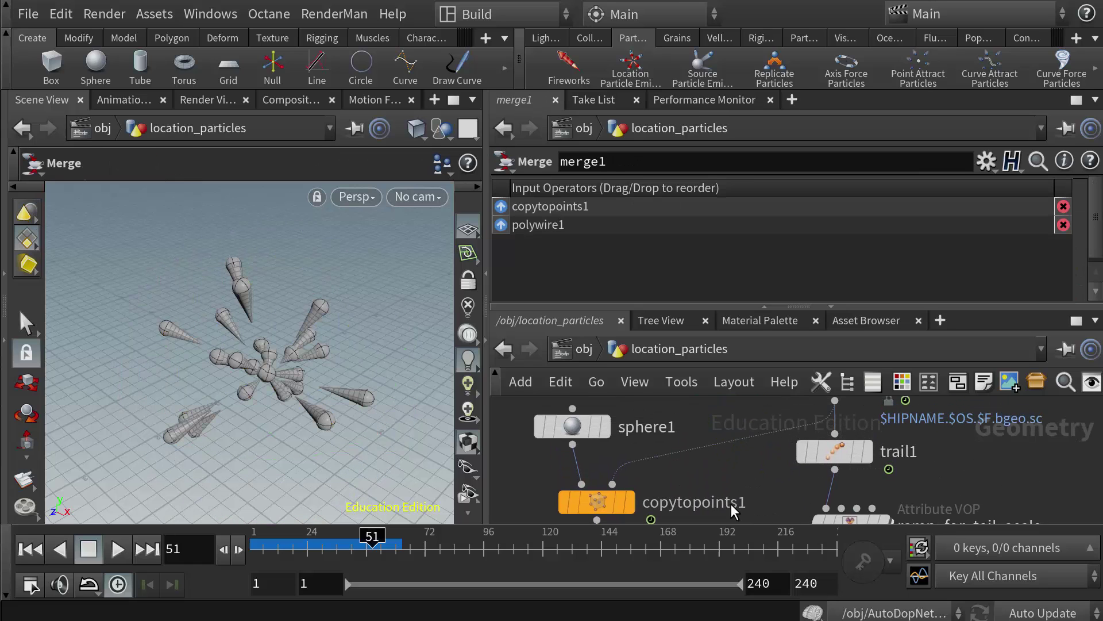
scroll(778, 444, "up", 5)
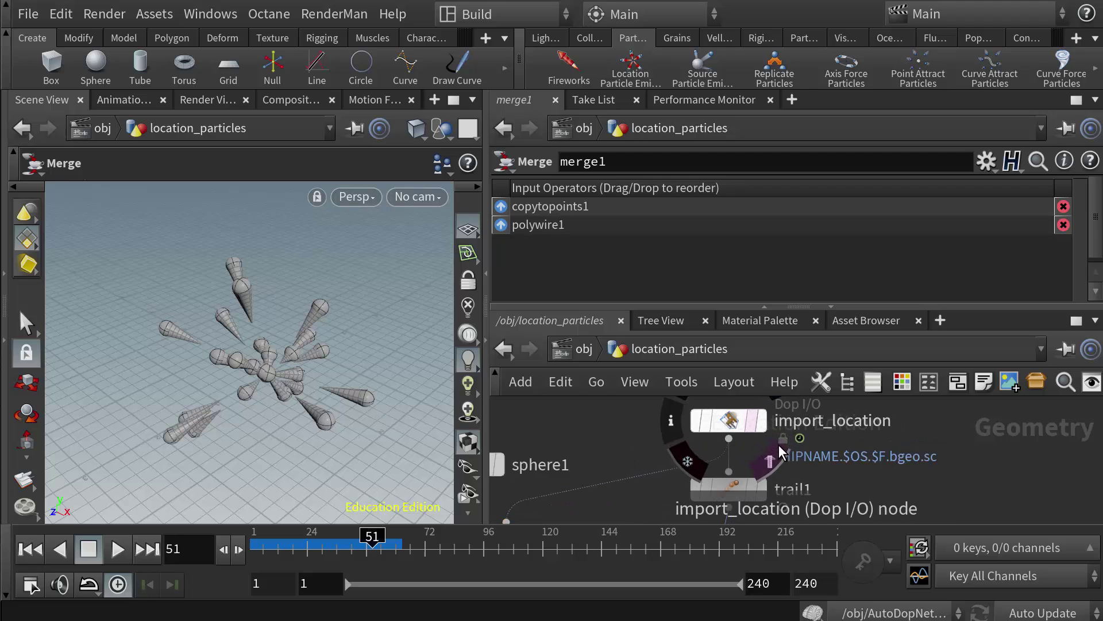
middle_click_drag(833, 482, 829, 514)
mouse_move(701, 468)
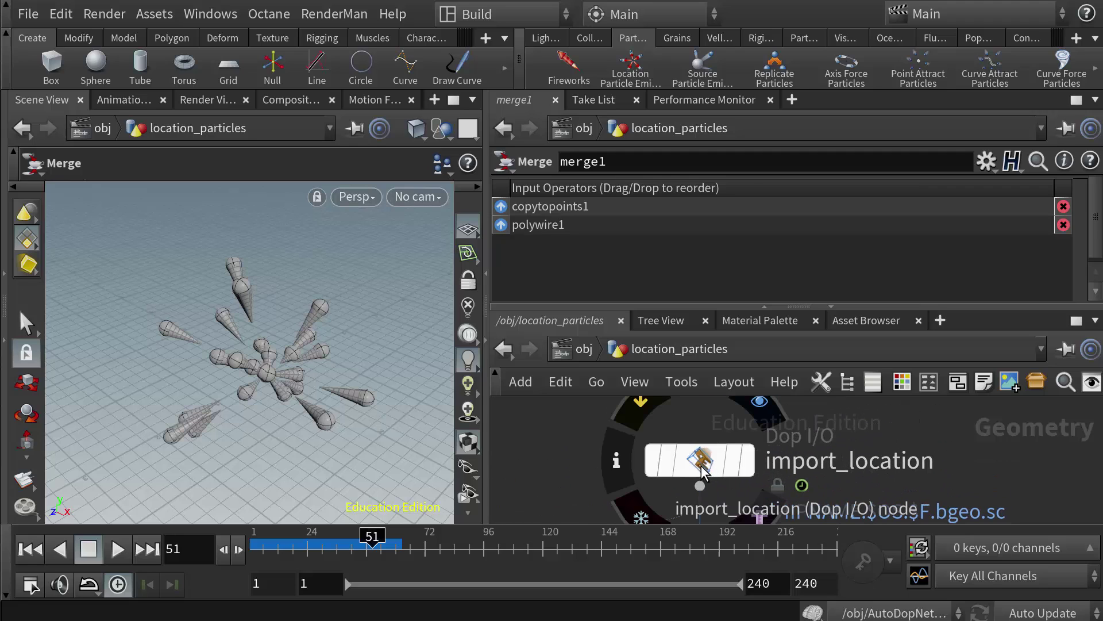
middle_click_drag(918, 480, 883, 485)
Display the trail1 node's output and set its Trail Increment to 2.37
left_click(719, 466)
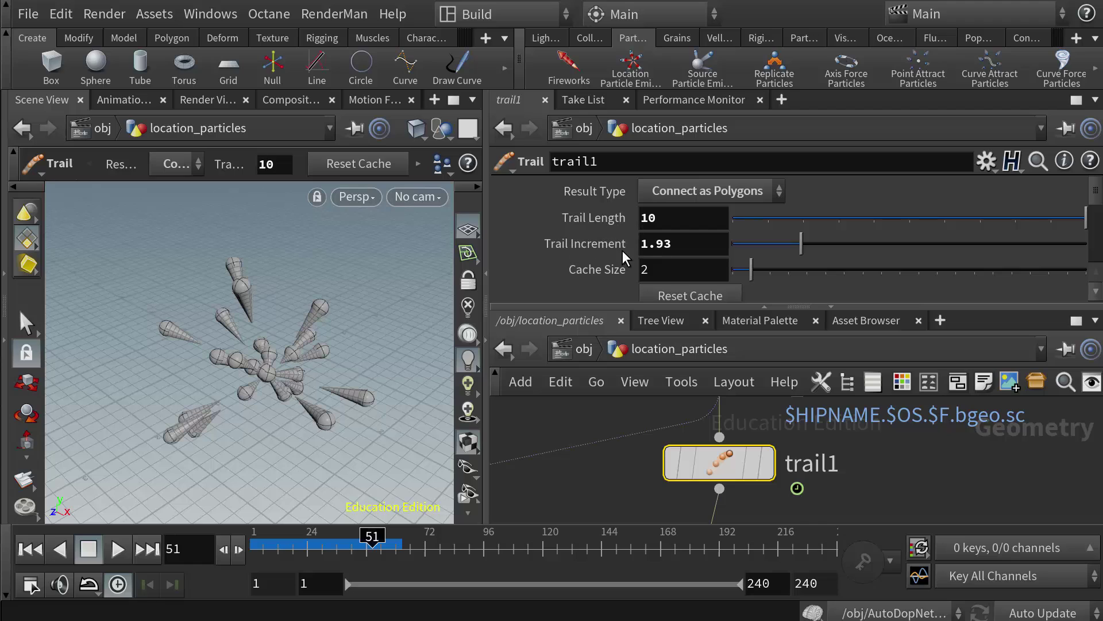
left_click(770, 463)
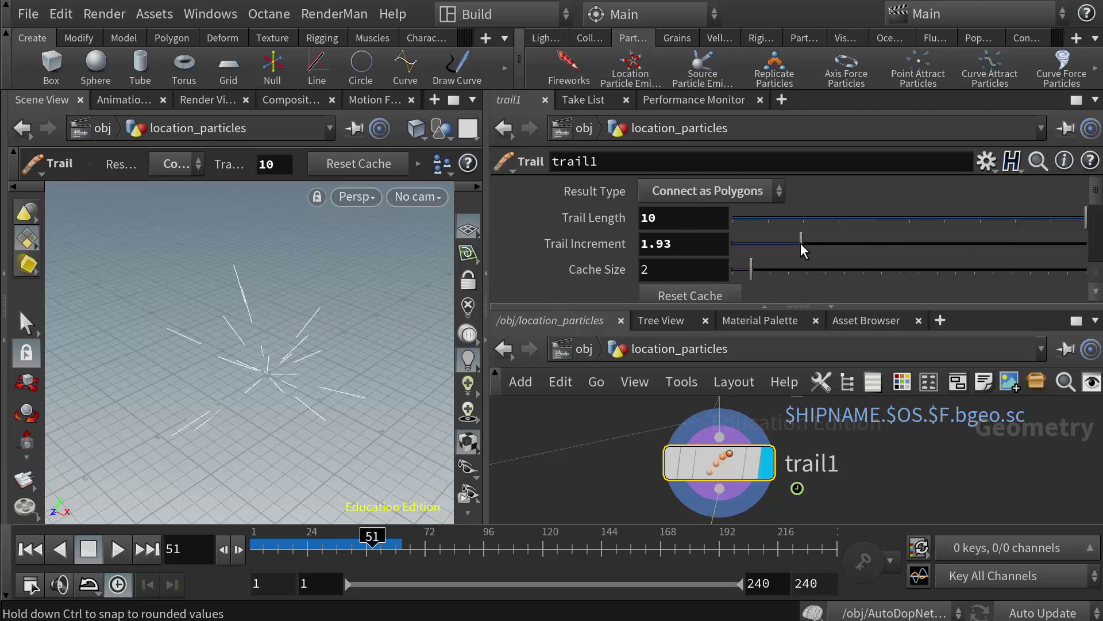
left_click_drag(801, 243, 815, 268)
Display the output of the polywire1 node below ramp_for_tail_scale
scroll(878, 486, "down", 4)
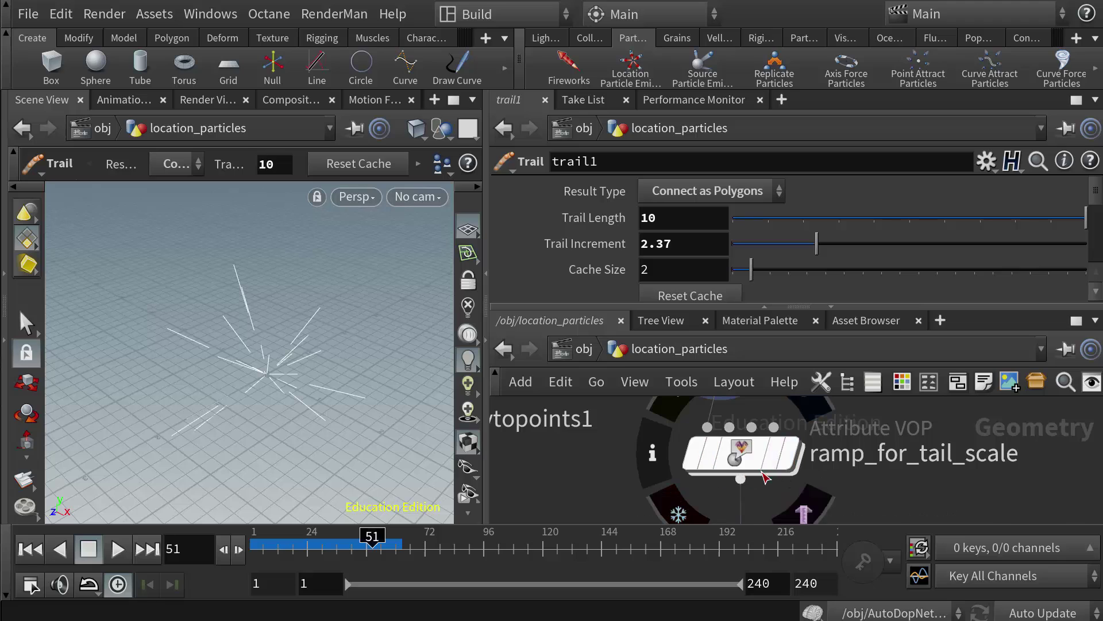
middle_click_drag(863, 486, 847, 490)
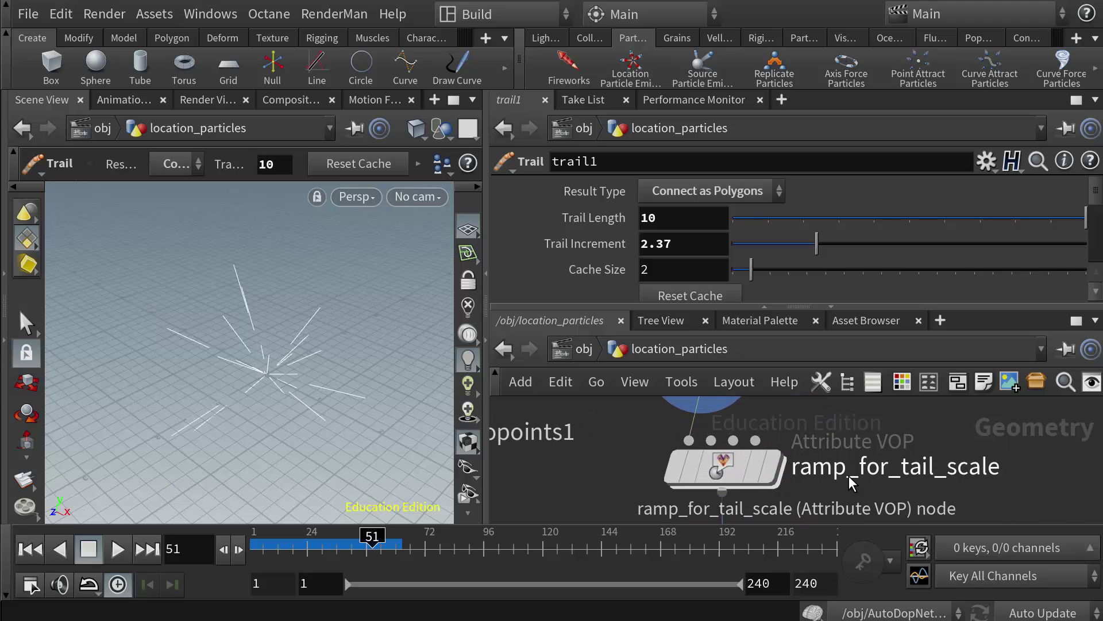
scroll(854, 491, "down", 4)
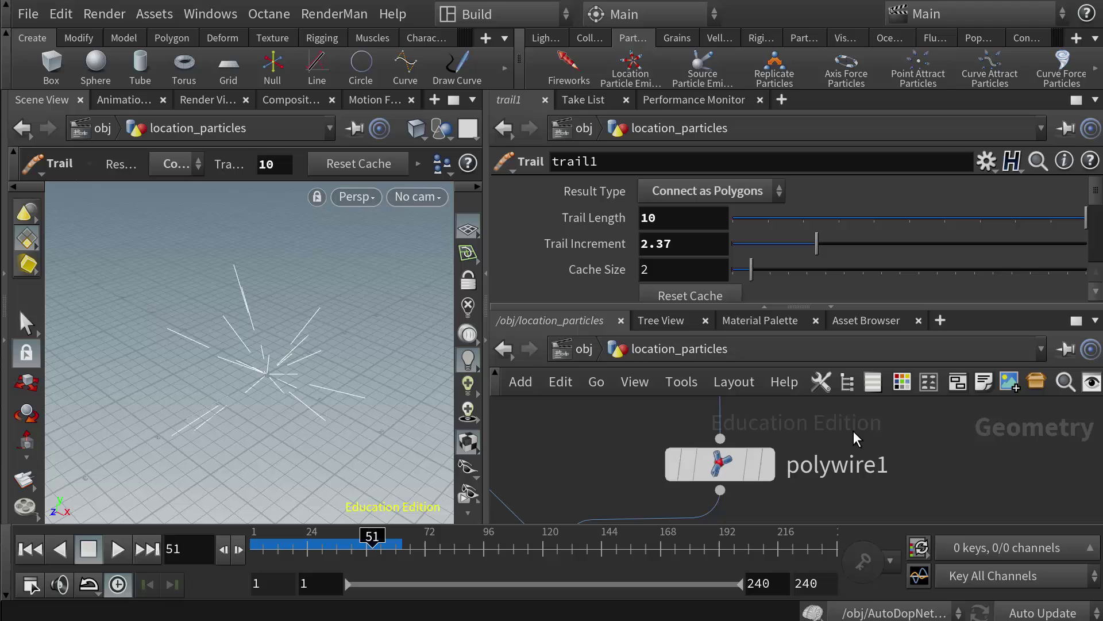
middle_click_drag(840, 433, 800, 433)
left_click(772, 478)
Bypass the ramp_for_tail_scale Attribute VOP while polywire1 is displayed
middle_click_drag(780, 478, 857, 496)
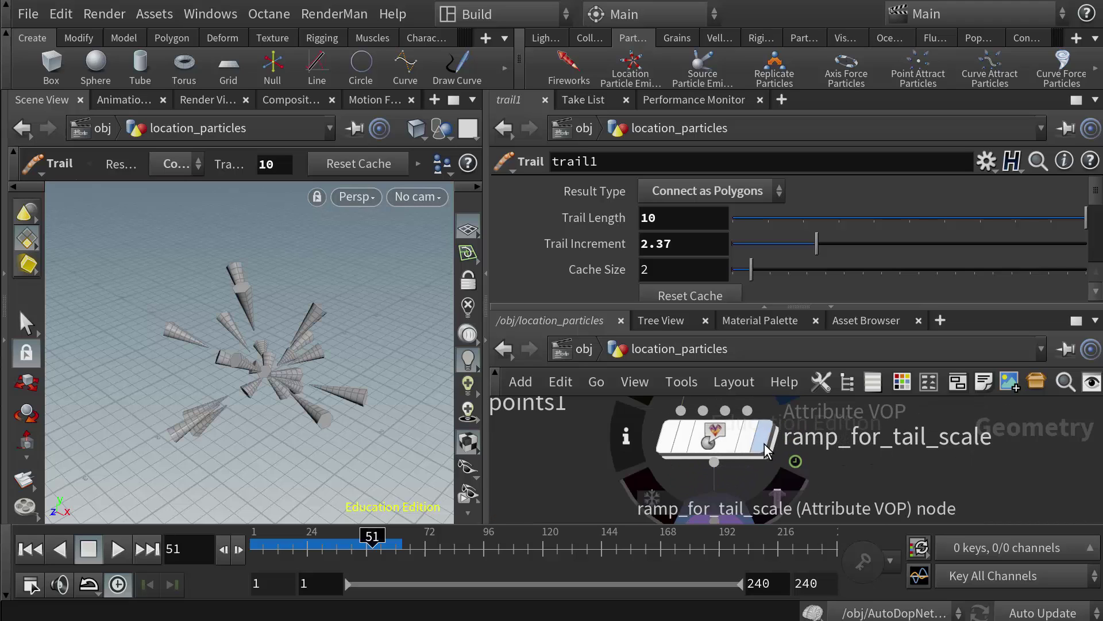
scroll(832, 486, "up", 2)
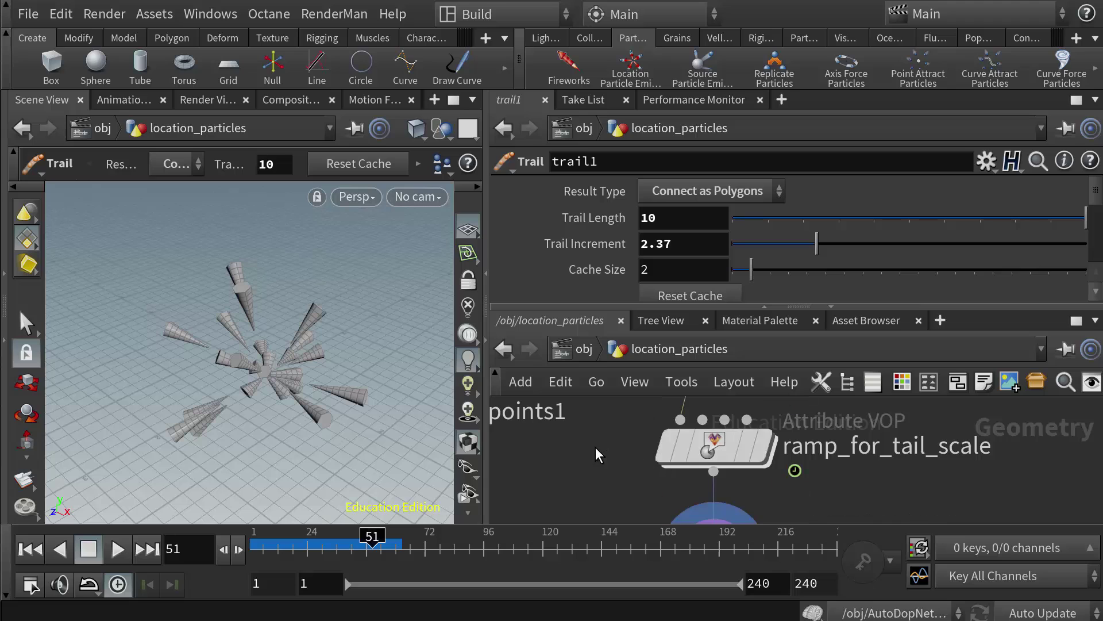
left_click(652, 411)
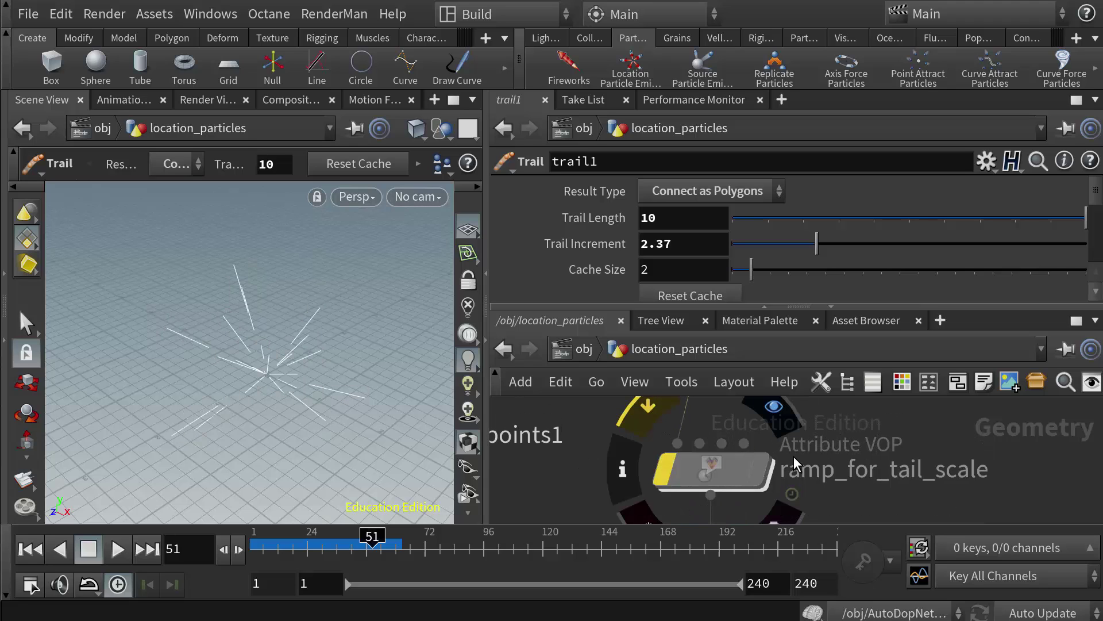
Delete the Wire Radius expression on polywire1 and set a constant wire radius of 0.063
middle_click_drag(856, 492, 870, 443)
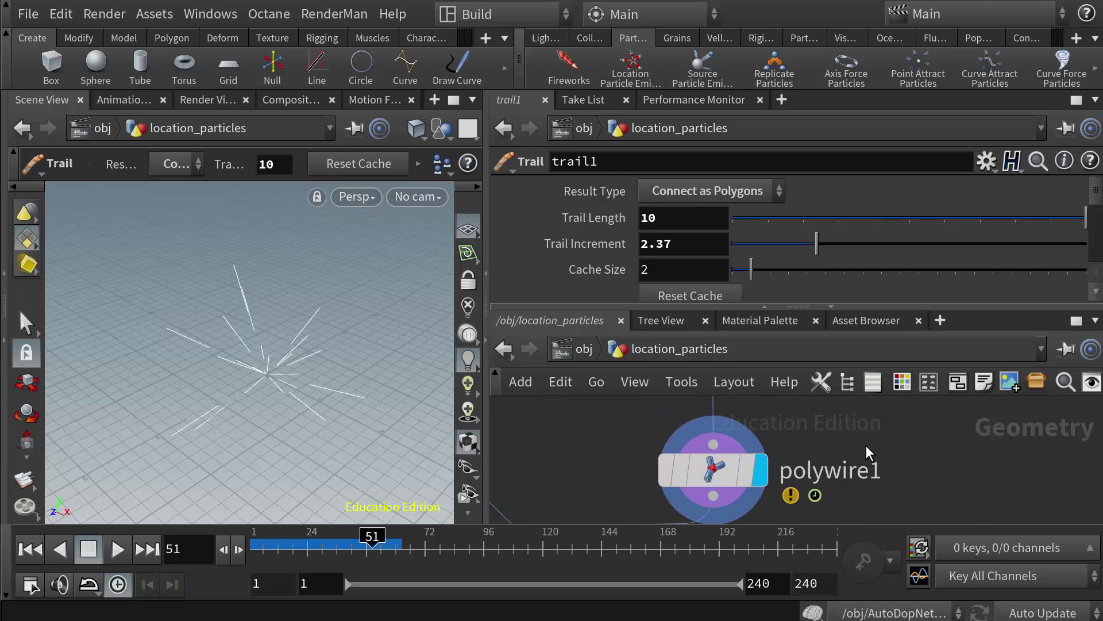
left_click(718, 468)
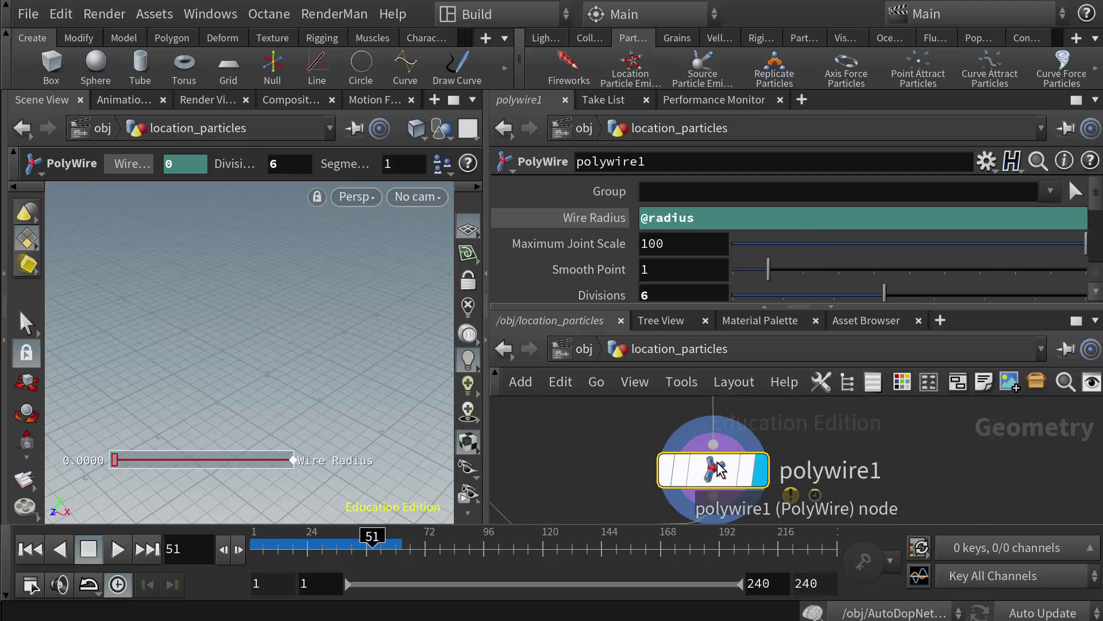
middle_click_drag(820, 467, 850, 440)
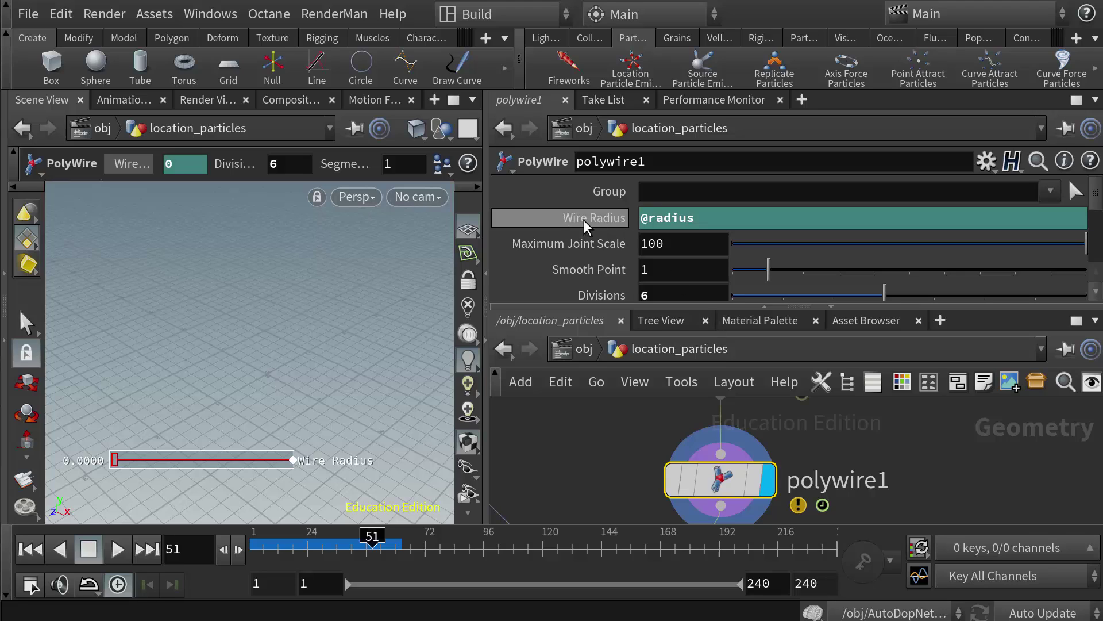
left_click(709, 222)
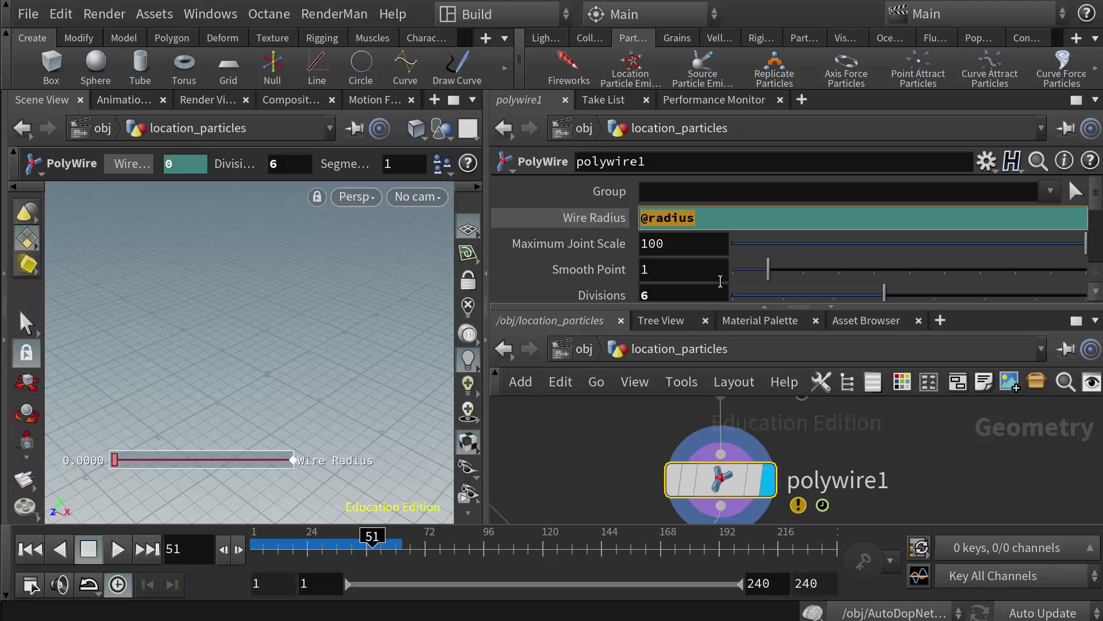
right_click(594, 225)
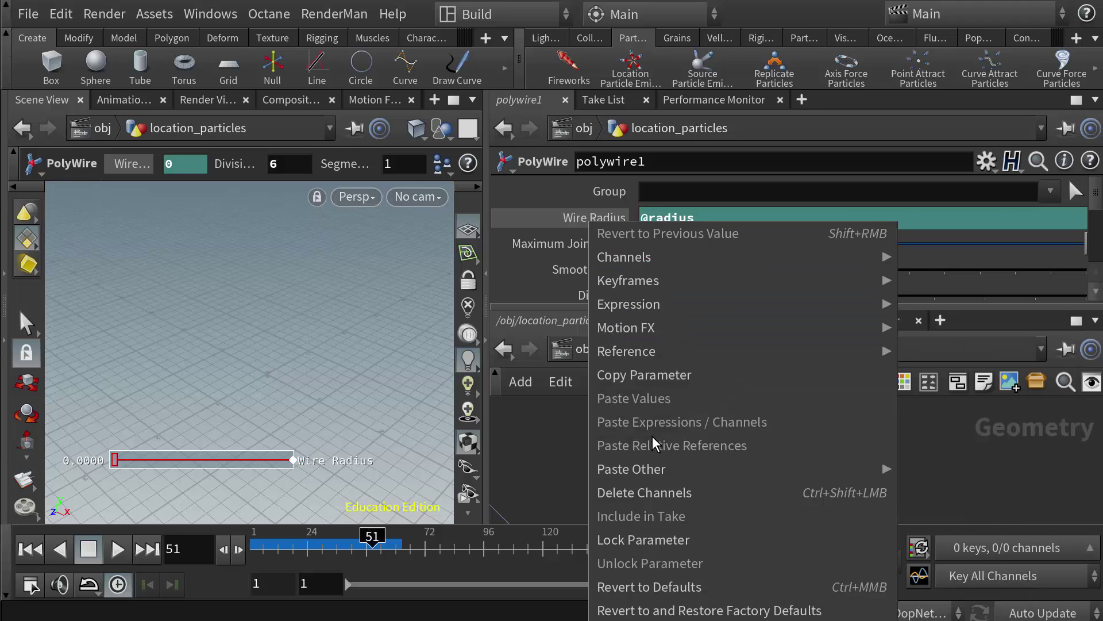
left_click(659, 493)
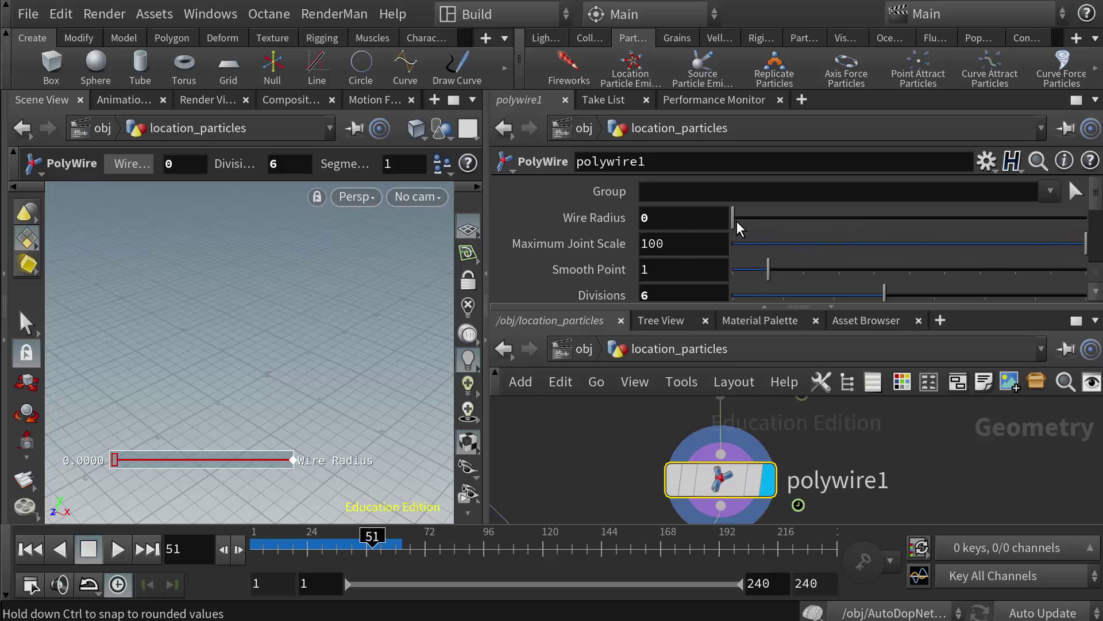
left_click_drag(734, 218, 754, 223)
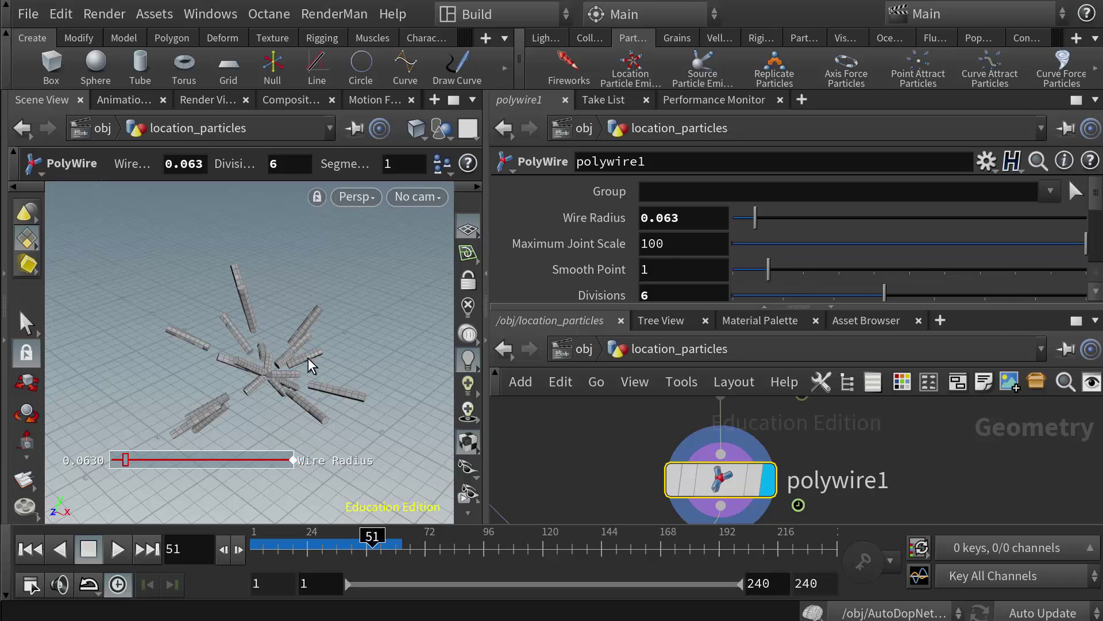
scroll(319, 360, "up", 5)
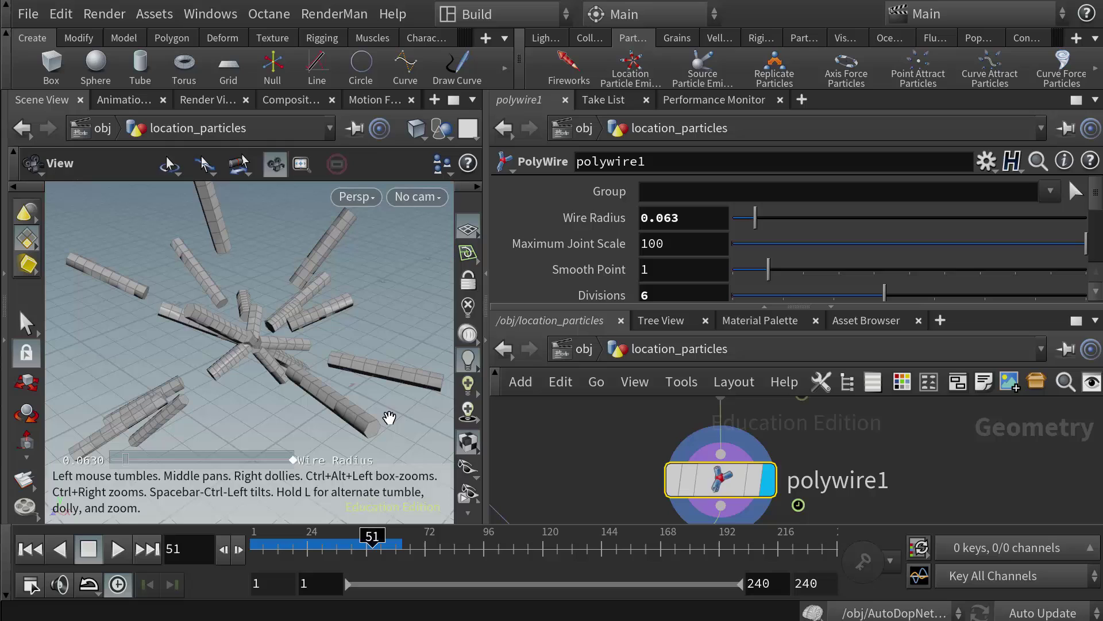
middle_click_drag(406, 382, 284, 374)
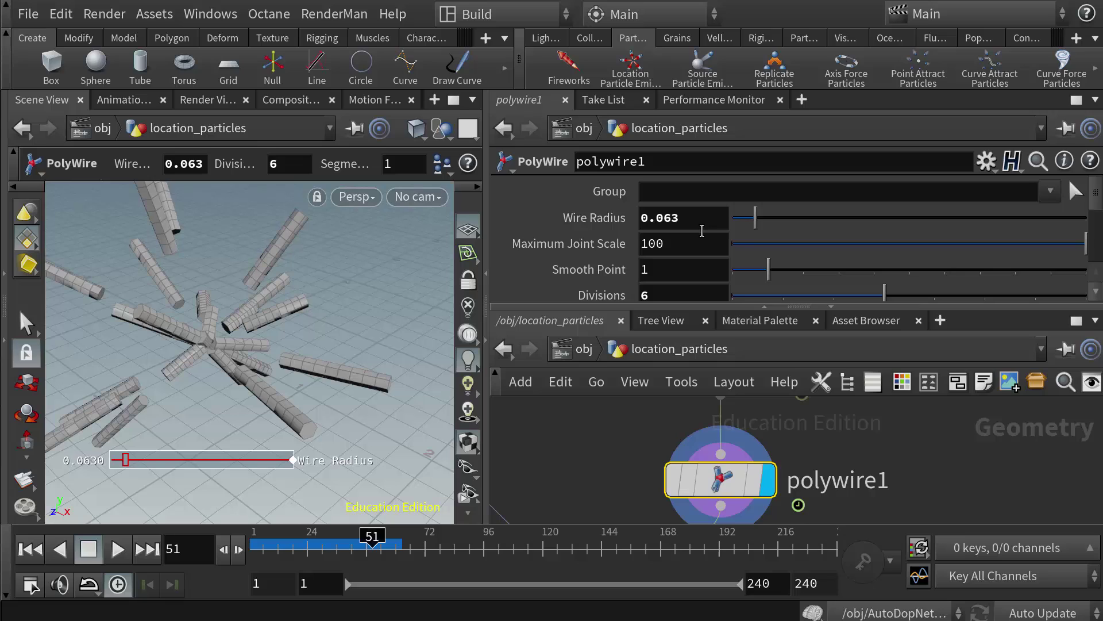
double_click(648, 219)
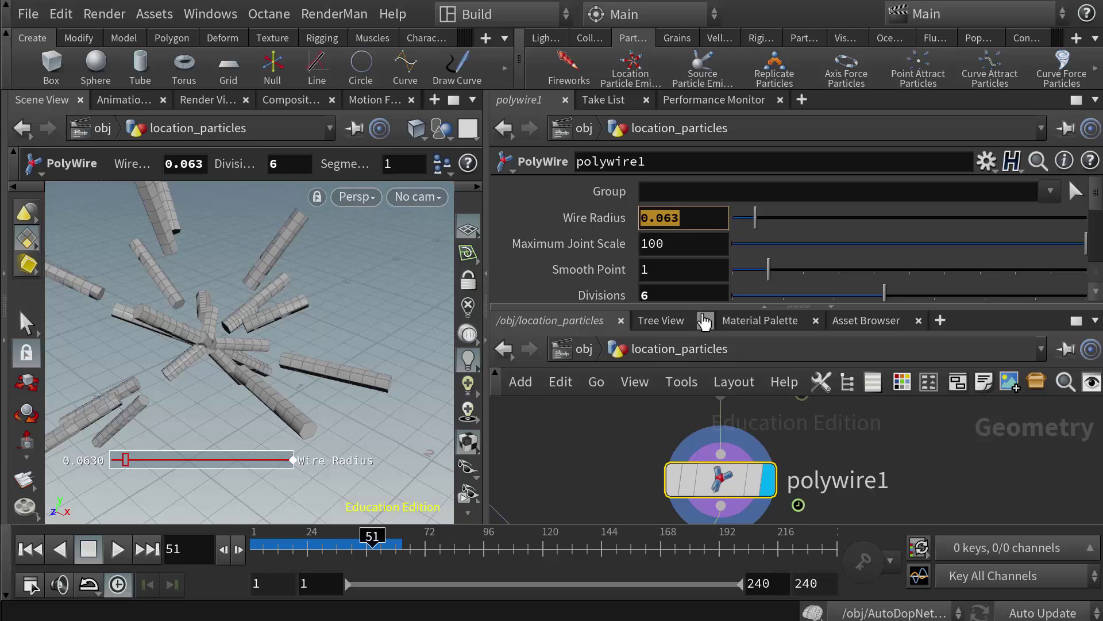
type("@radius")
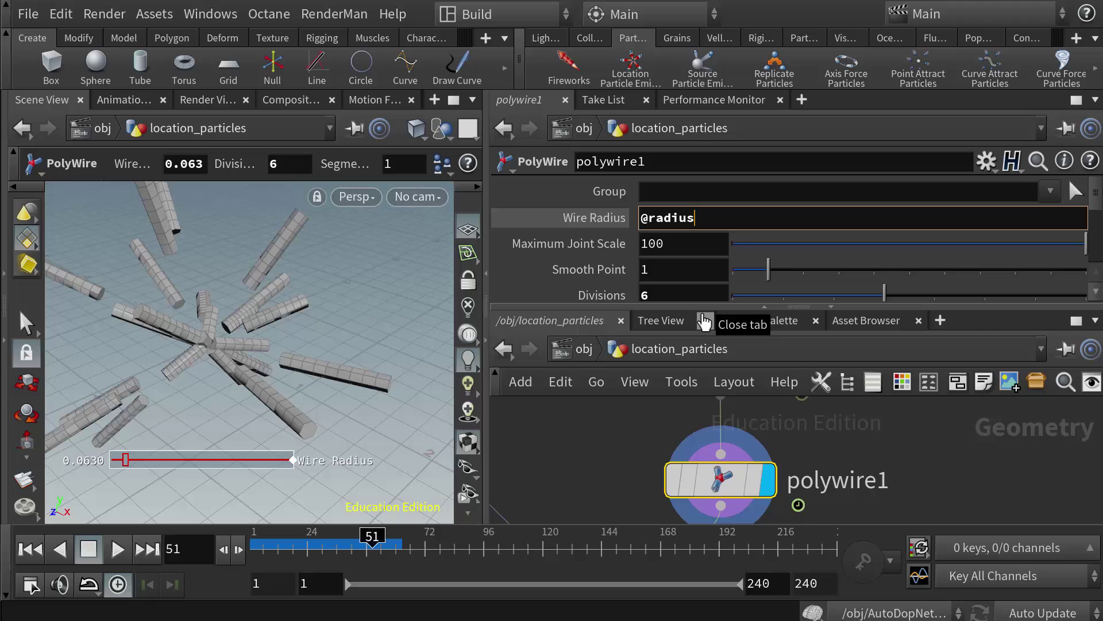
key("Return")
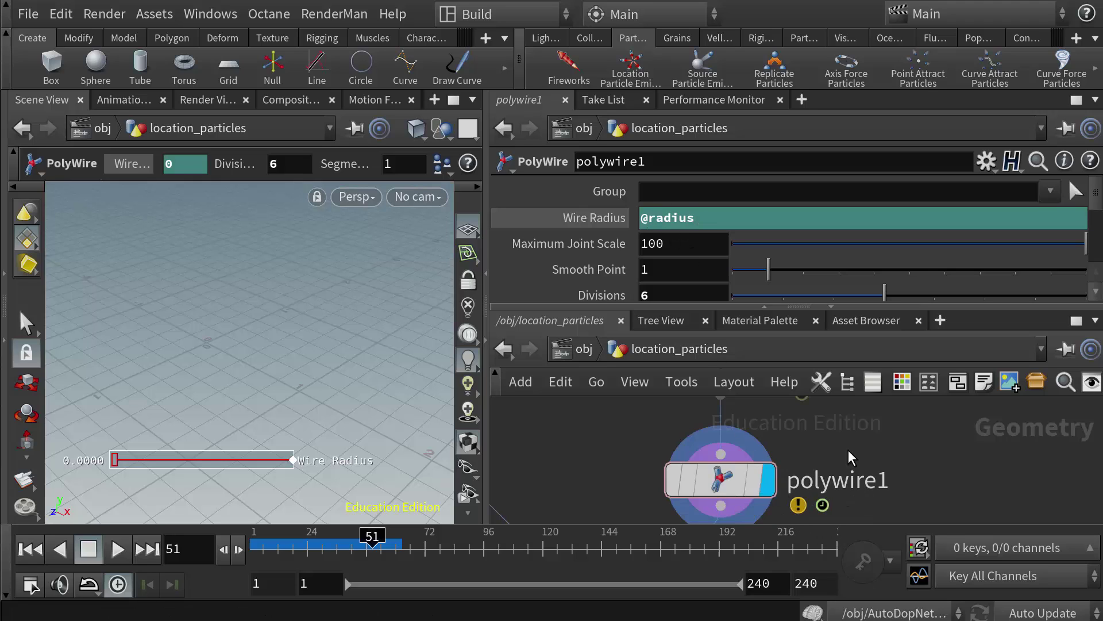
Re-enable the bypassed ramp_for_tail_scale Attribute VOP and open its internal VOP network
middle_click_drag(850, 455, 872, 511)
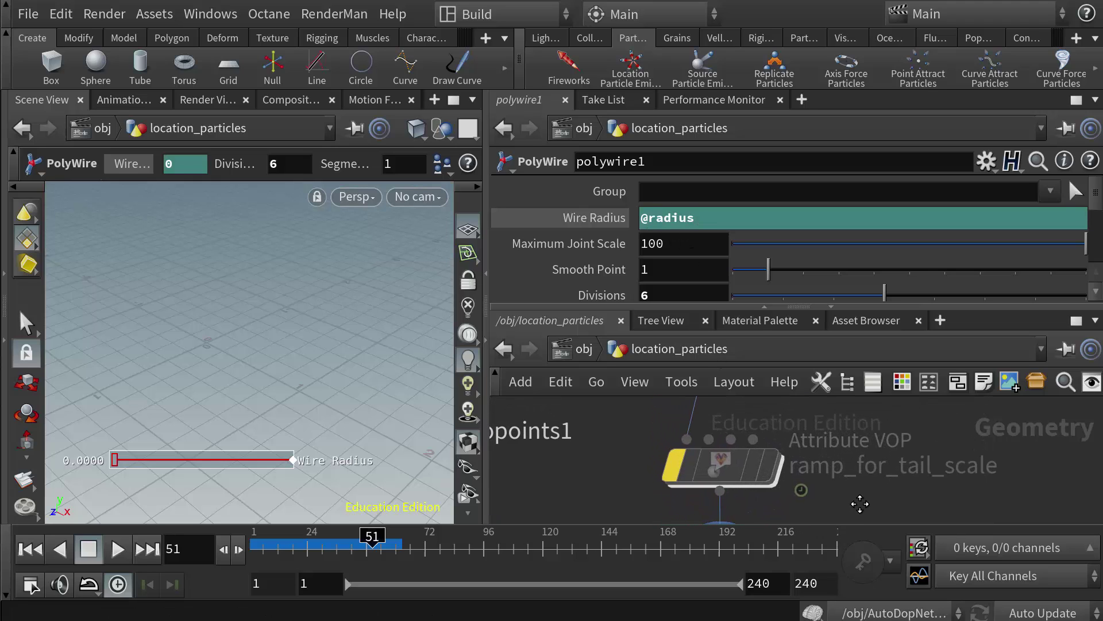
left_click(665, 409)
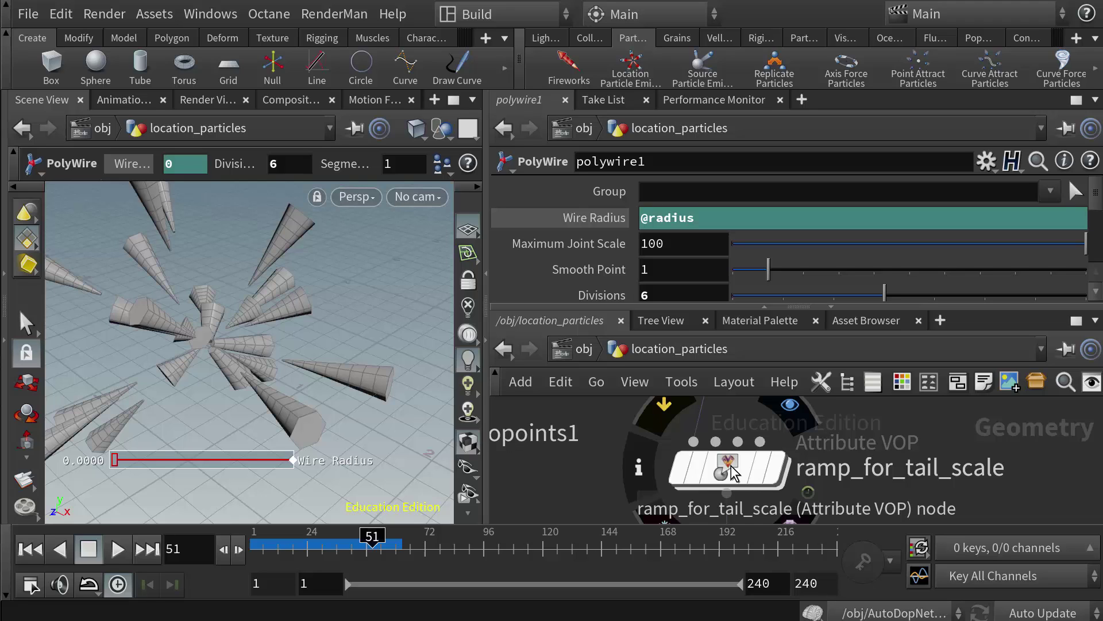
double_click(730, 470)
middle_click_drag(781, 449, 735, 456)
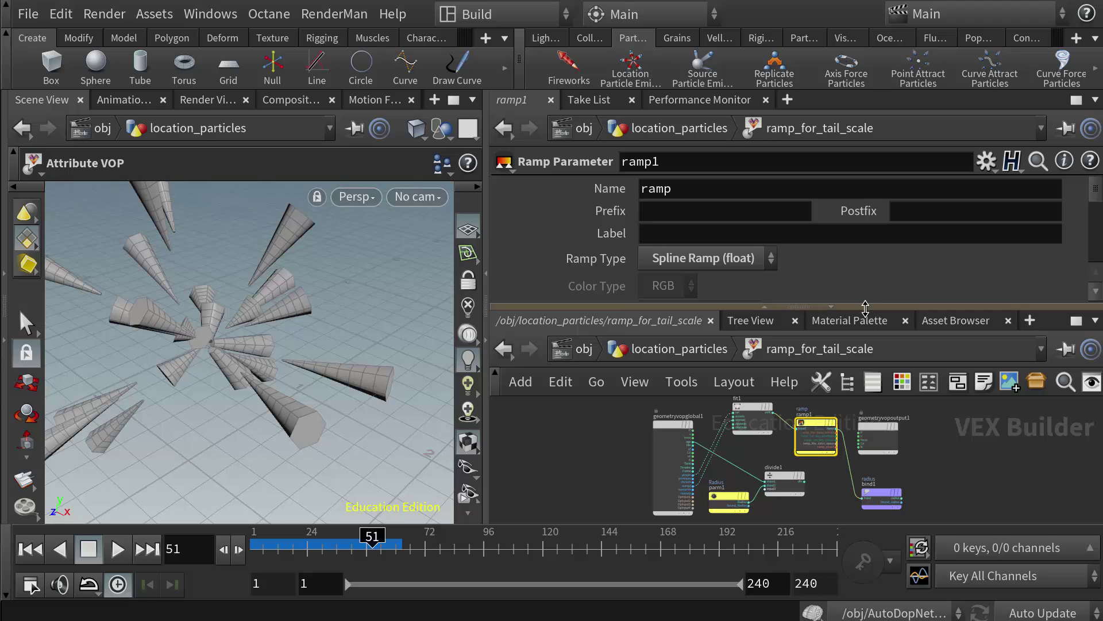
Tear off the ramp_for_tail_scale network into a floating window and enlarge it to show the whole VOP graph
left_click_drag(867, 305, 866, 303)
left_click(1096, 320)
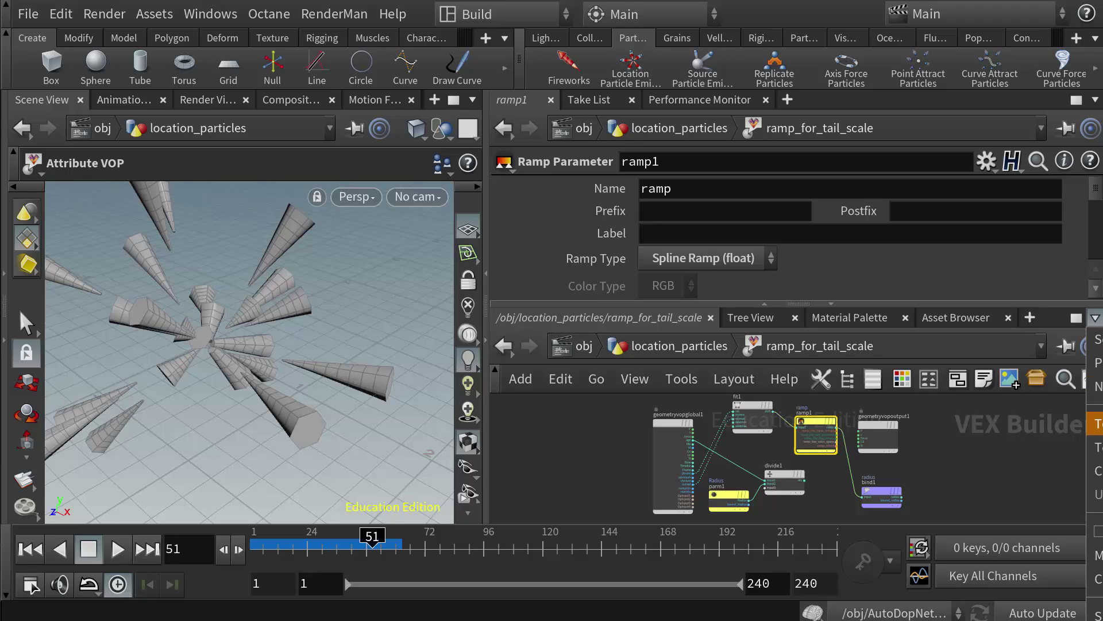
left_click(1097, 423)
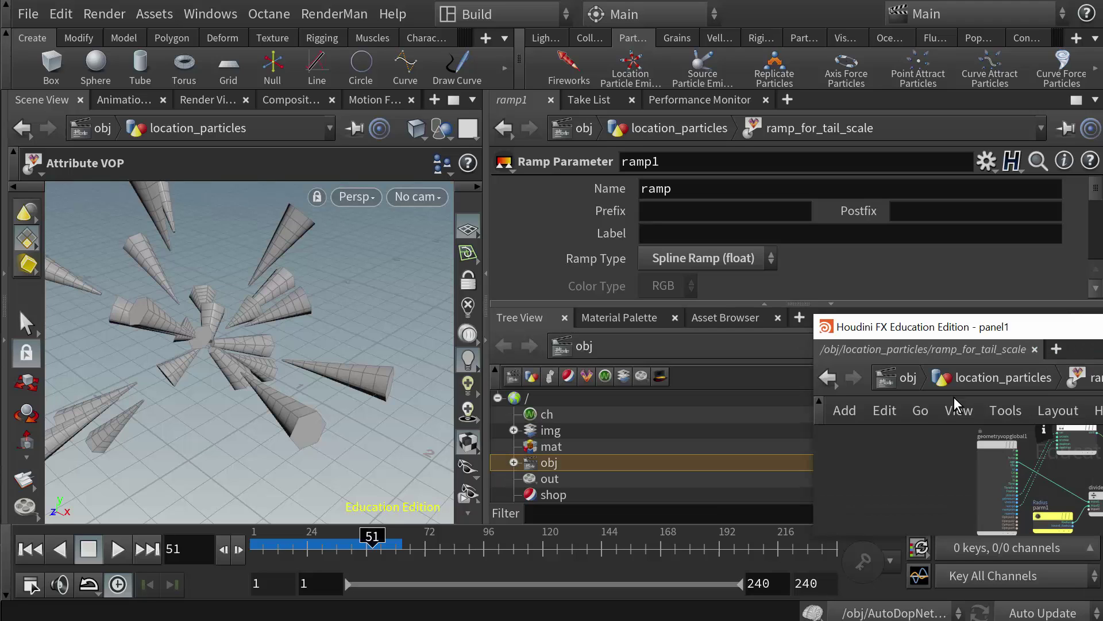
left_click_drag(1020, 329, 609, 25)
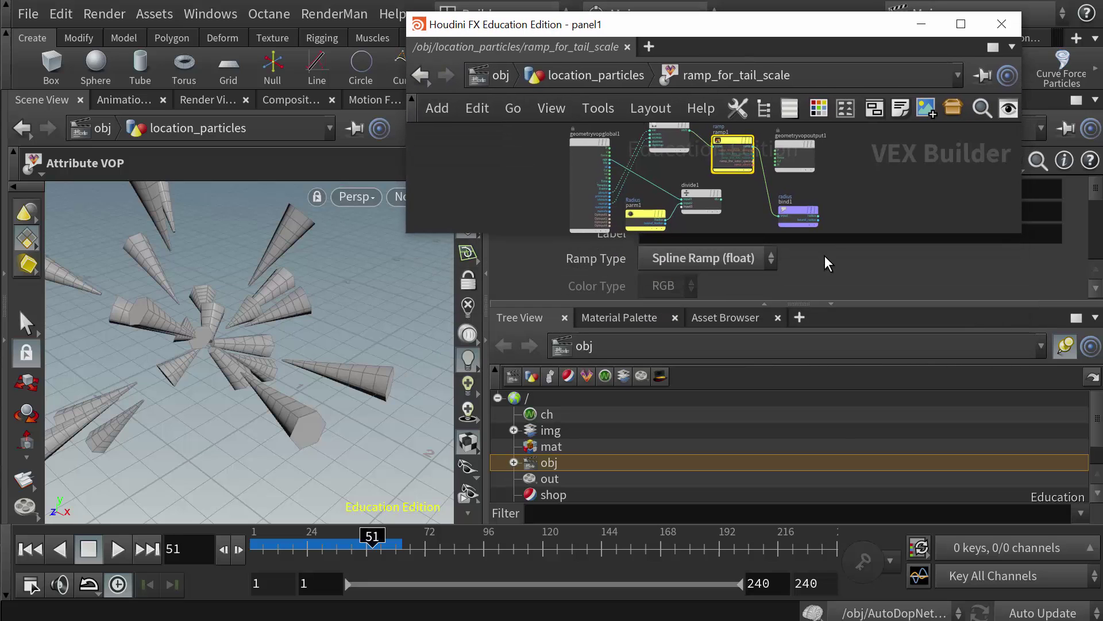
left_click_drag(833, 238, 837, 556)
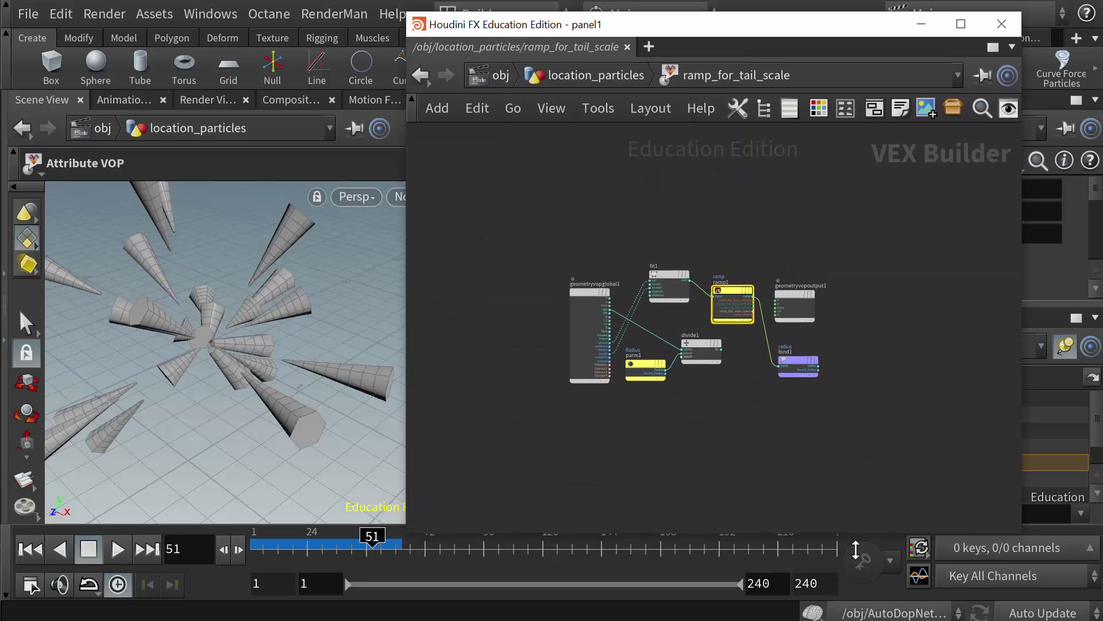
scroll(698, 341, "up", 6)
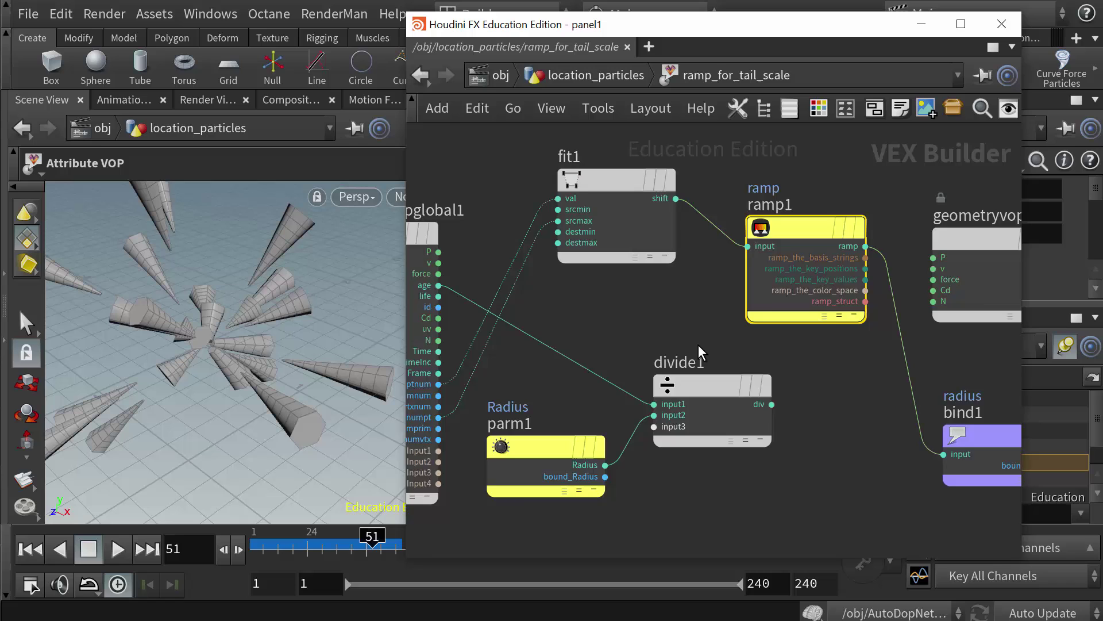
mouse_move(637, 345)
middle_mouse_down()
mouse_move(649, 346)
mouse_move(624, 349)
middle_mouse_up()
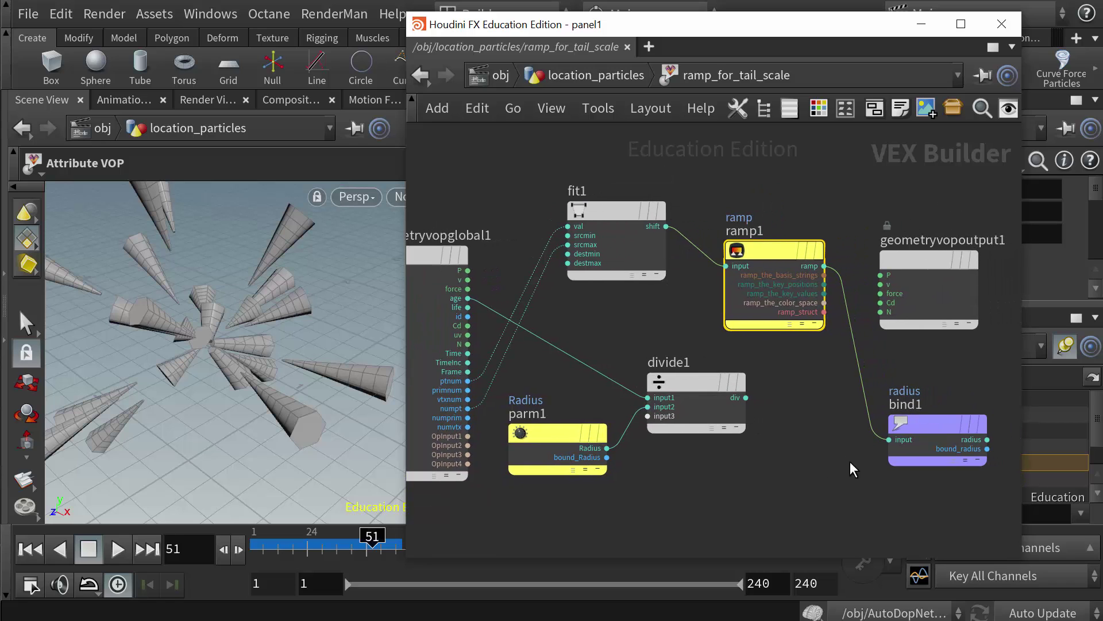
Select the bind1 node and search the available VOP nodes for "bind"
left_click(933, 429)
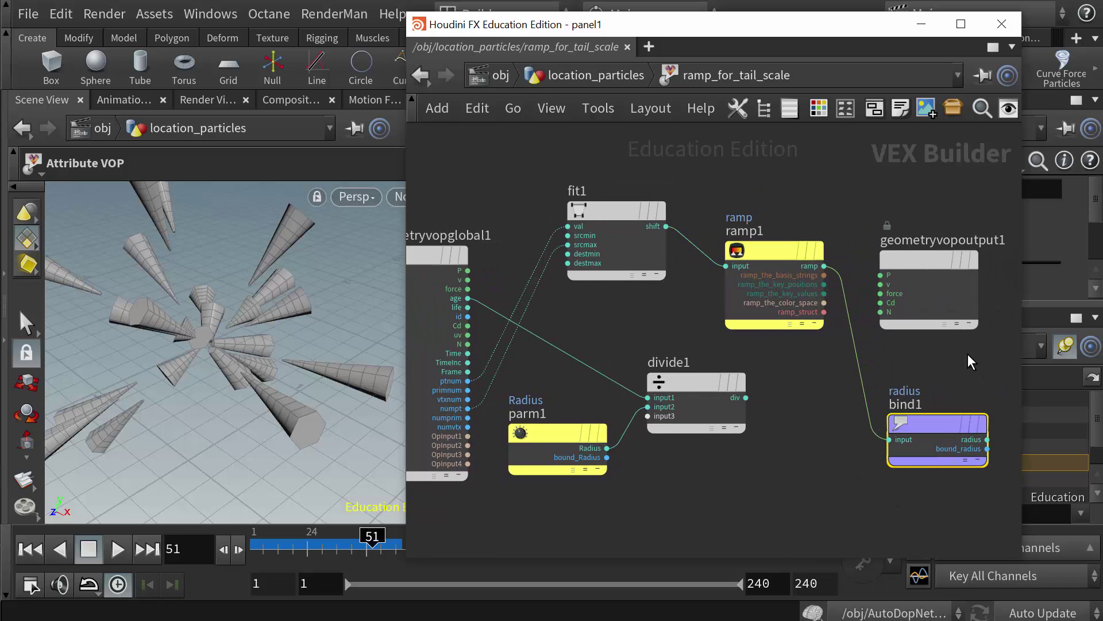
middle_click_drag(958, 366, 850, 384)
mouse_move(811, 455)
left_mouse_down()
mouse_move(839, 431)
mouse_move(818, 433)
left_mouse_up()
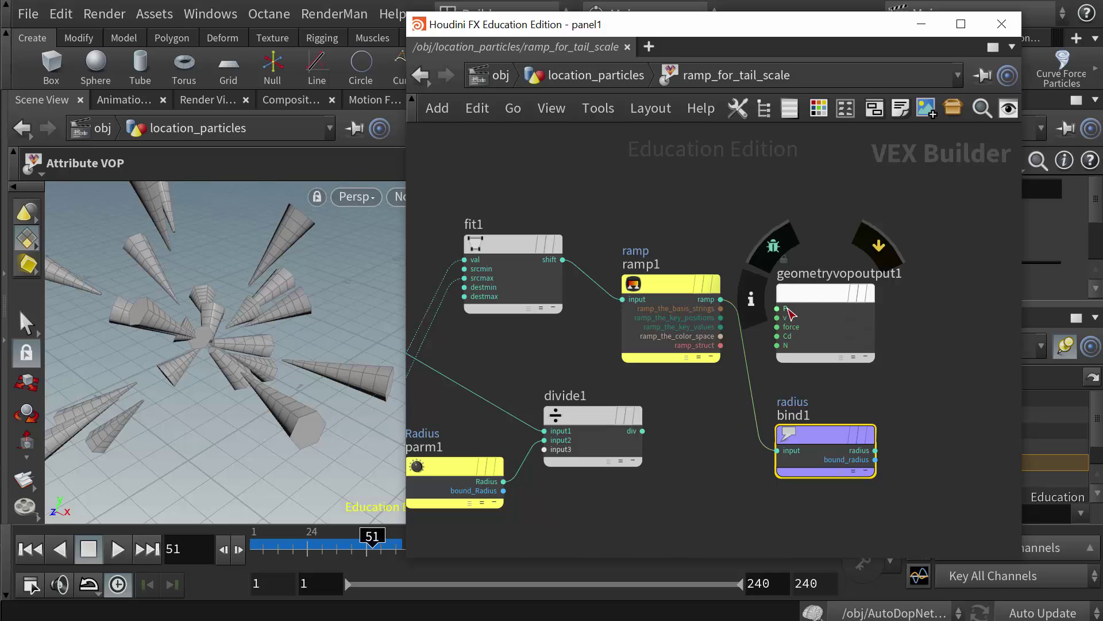
mouse_move(844, 399)
middle_mouse_down()
mouse_move(855, 388)
mouse_move(858, 400)
middle_mouse_up()
key("Tab")
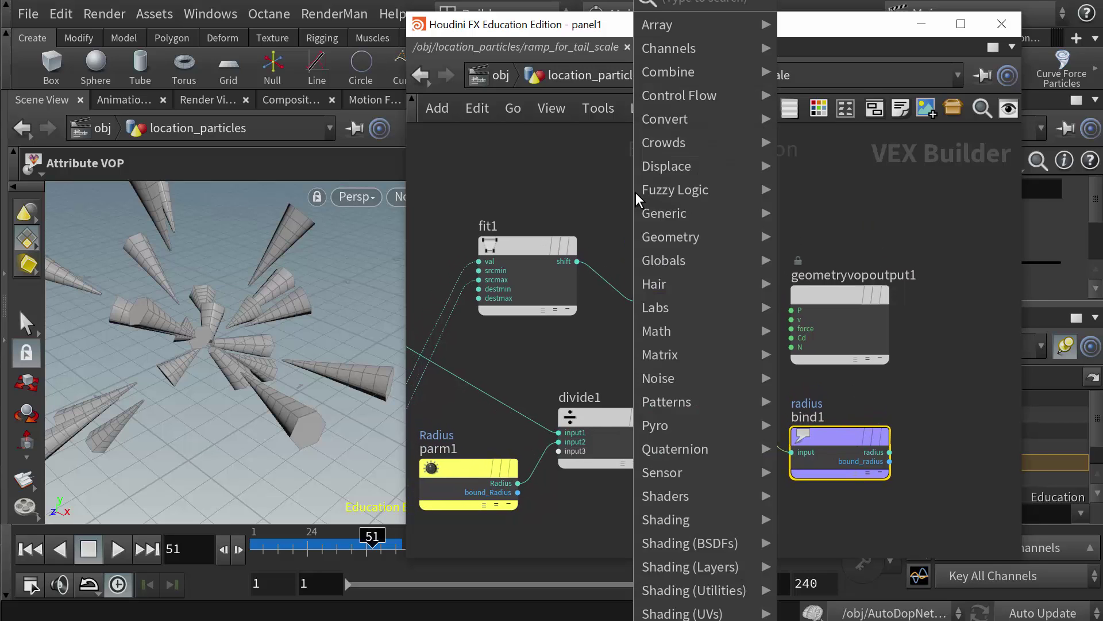
type("bind")
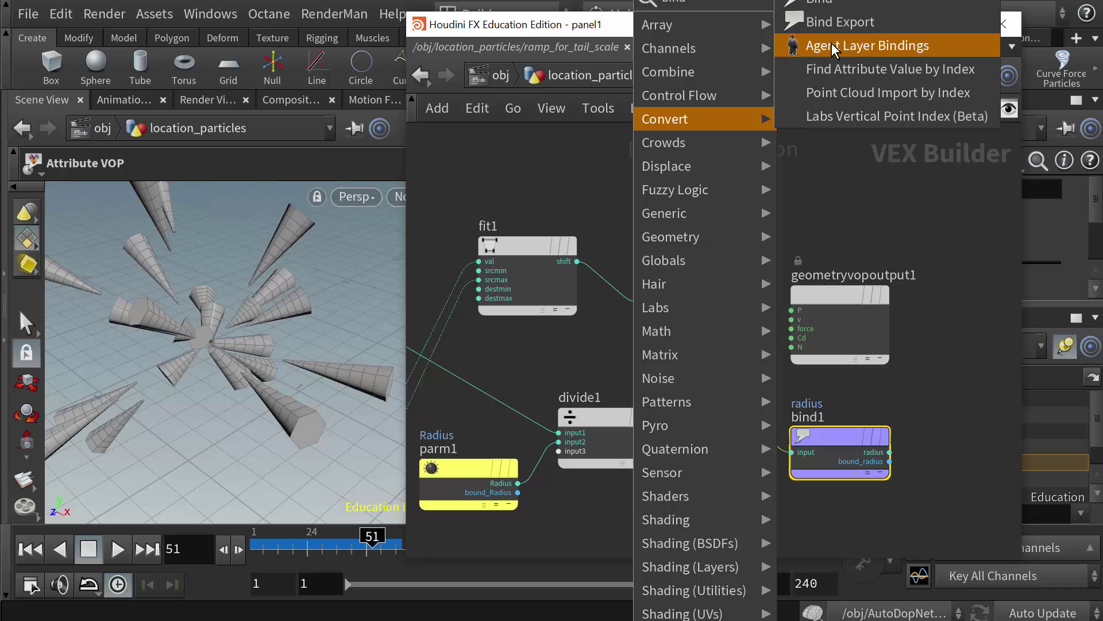
mouse_move(840, 435)
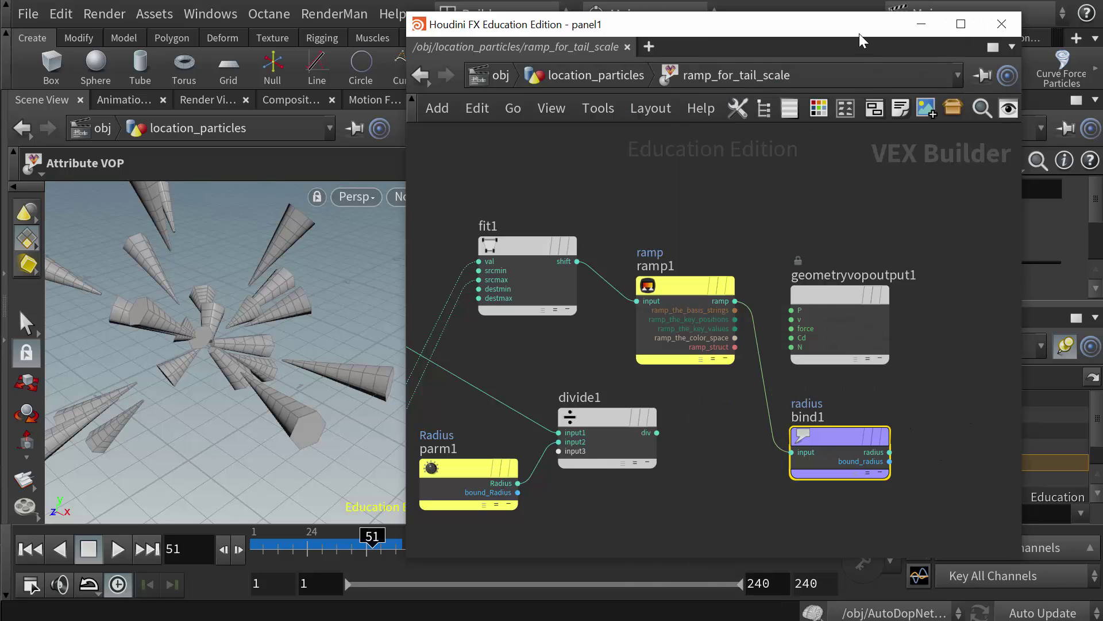
Uncover bind1's parameters behind the floating network window and highlight its Name value
left_click_drag(859, 33, 413, 42)
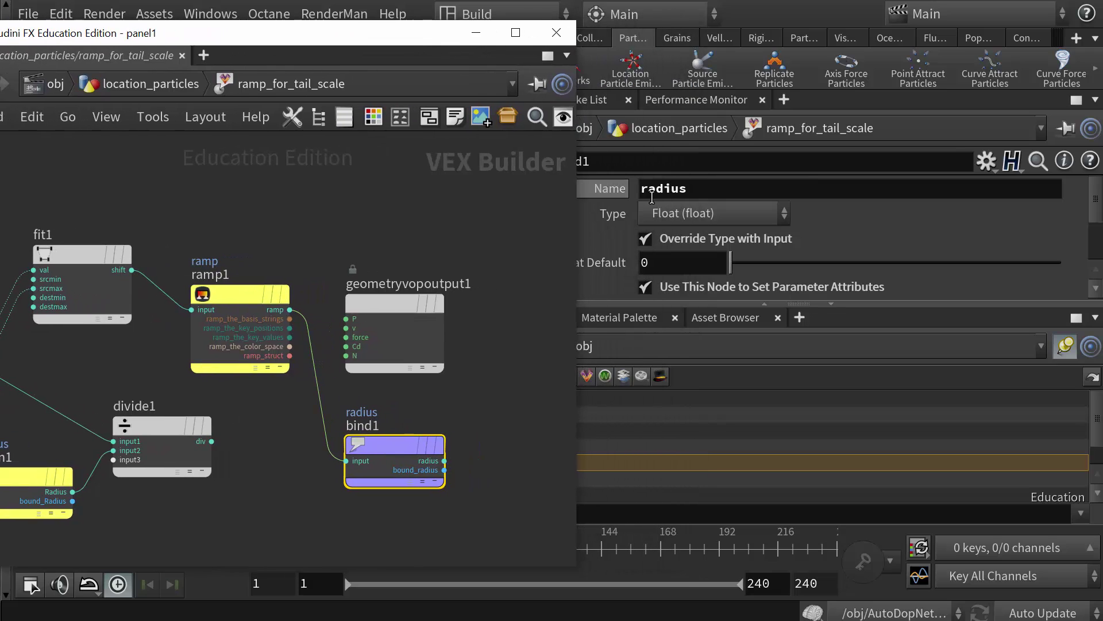
double_click(637, 188)
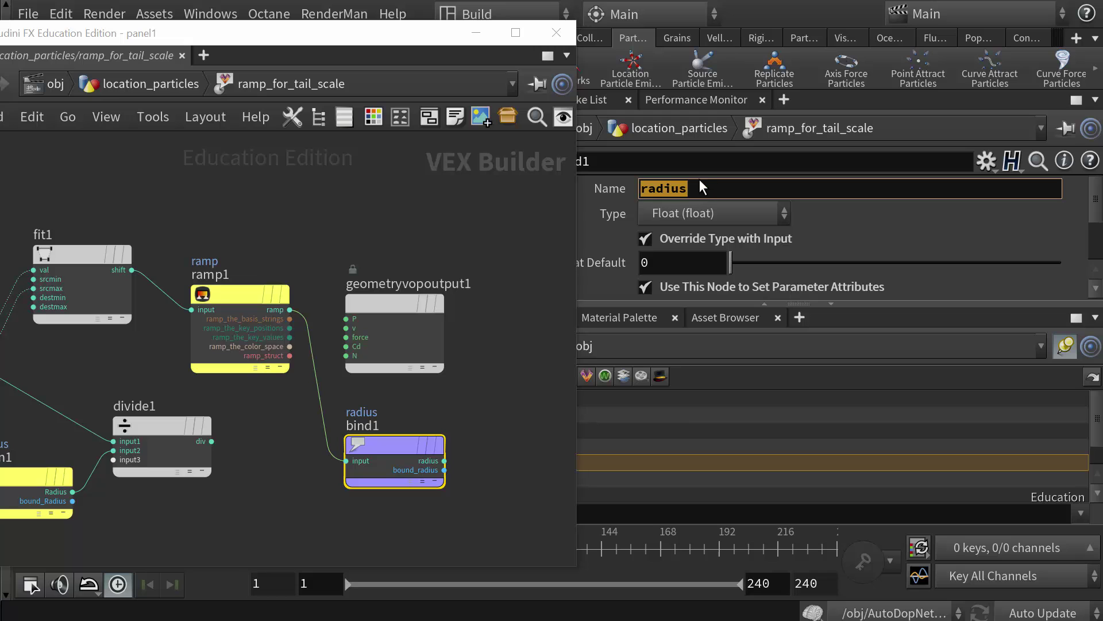
left_click_drag(318, 36, 711, 33)
Delete the divide1 and parm1 (Radius) nodes from the VOP network
middle_click_drag(631, 205, 745, 197)
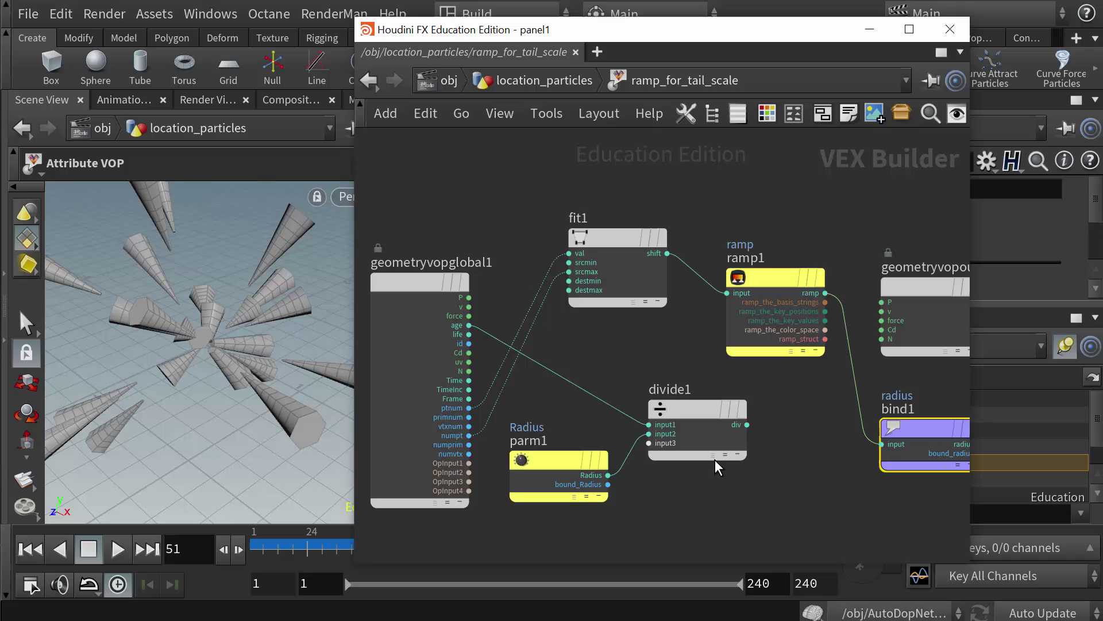
left_click(716, 458)
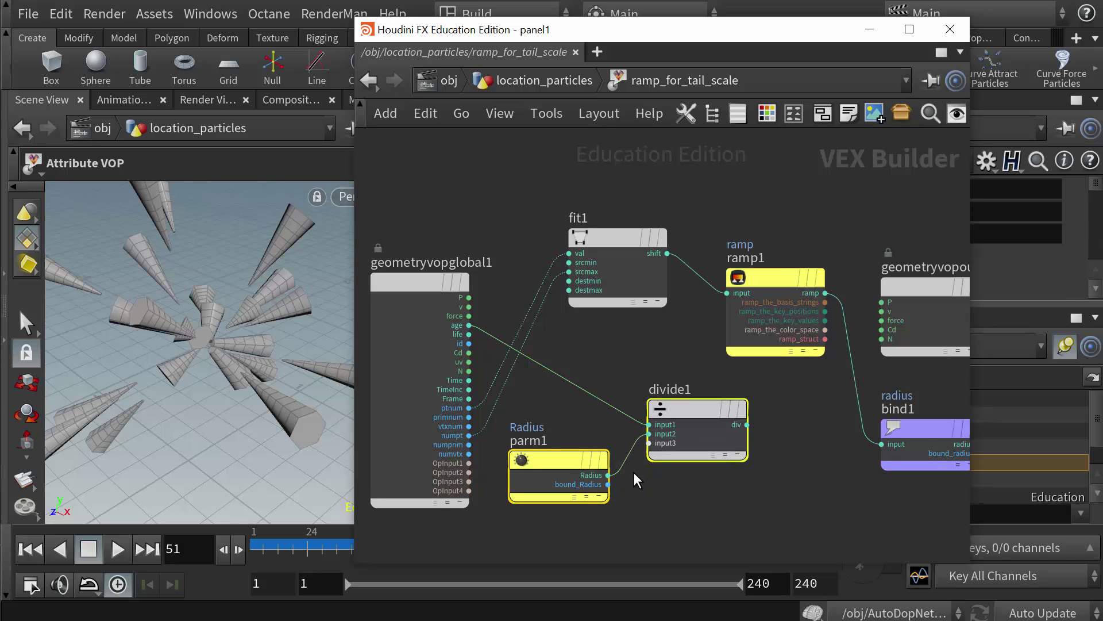
key("Delete")
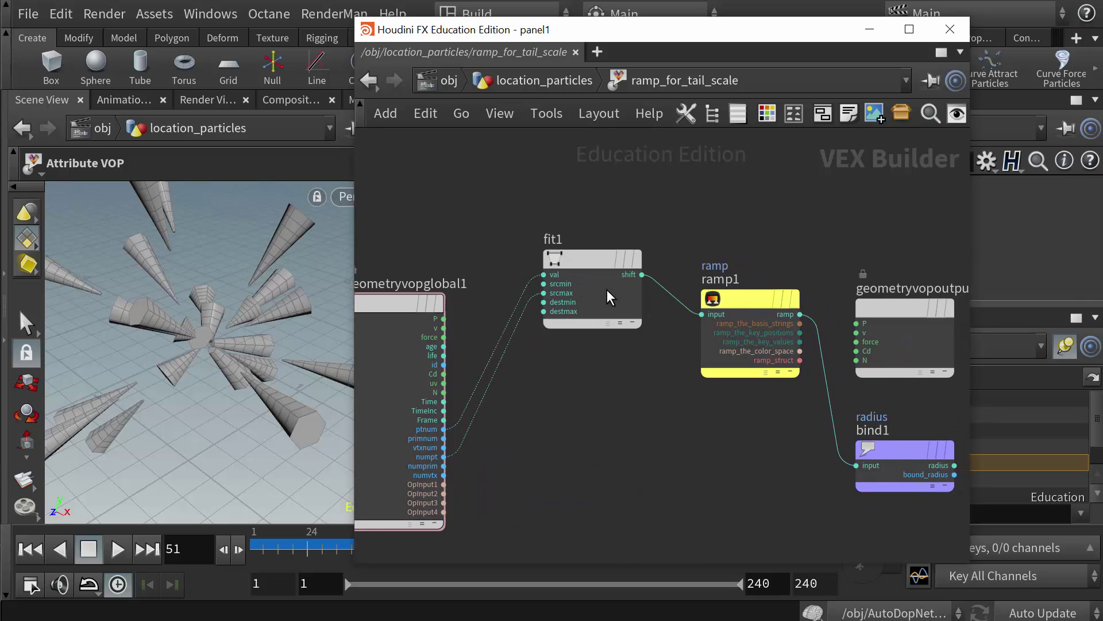
Move the fit1 node down beside the ptnum and numpt outputs of geometryvopglobal1 and select it
left_click_drag(590, 263, 564, 413)
middle_click_drag(581, 345, 638, 253)
scroll(609, 287, "up", 2)
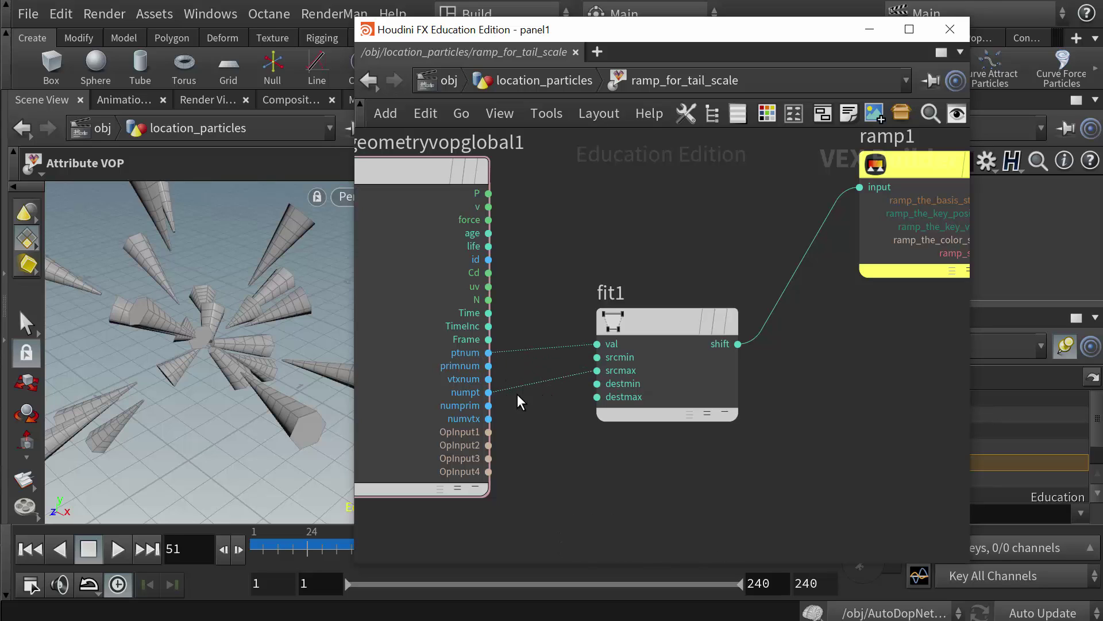
left_click(656, 327)
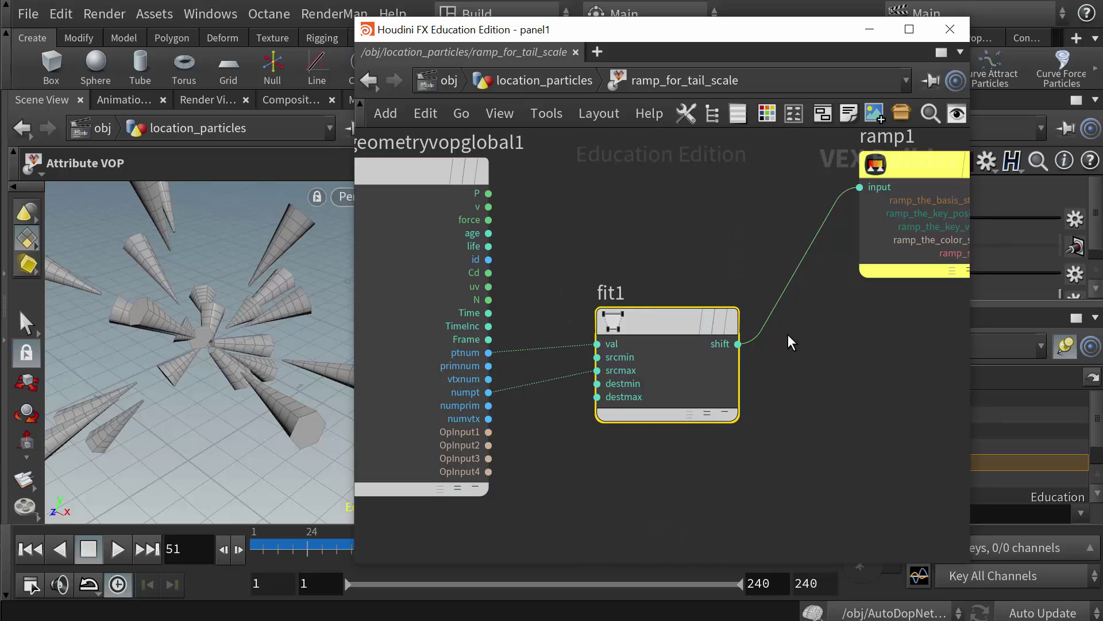
Search the available VOP nodes for "fit" to point out the Fit Range node
mouse_move(730, 295)
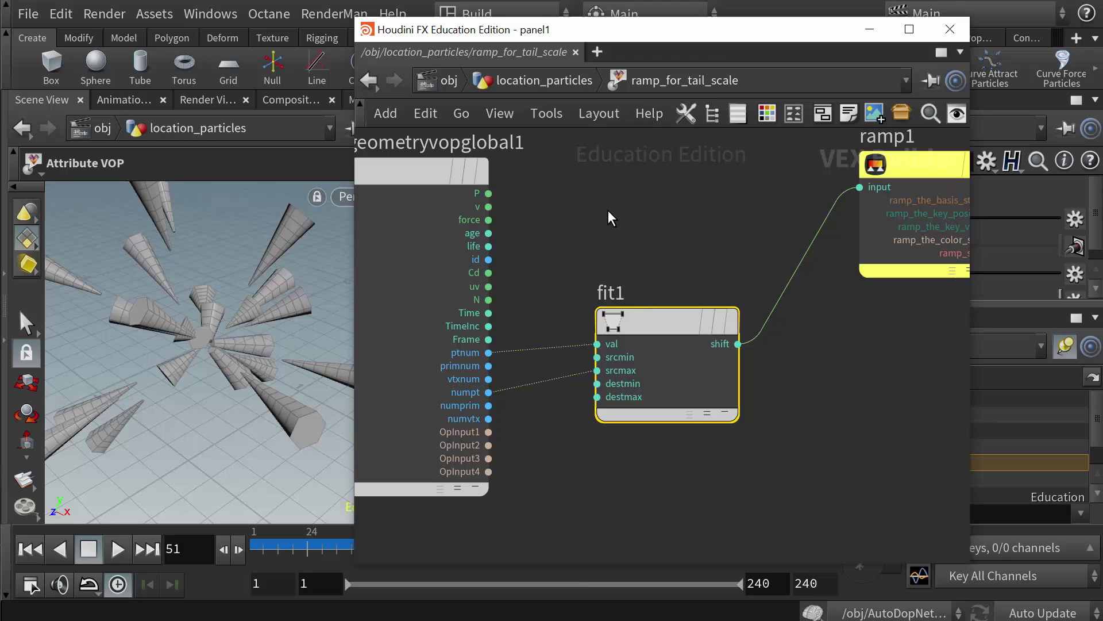
key("Tab")
type("fit")
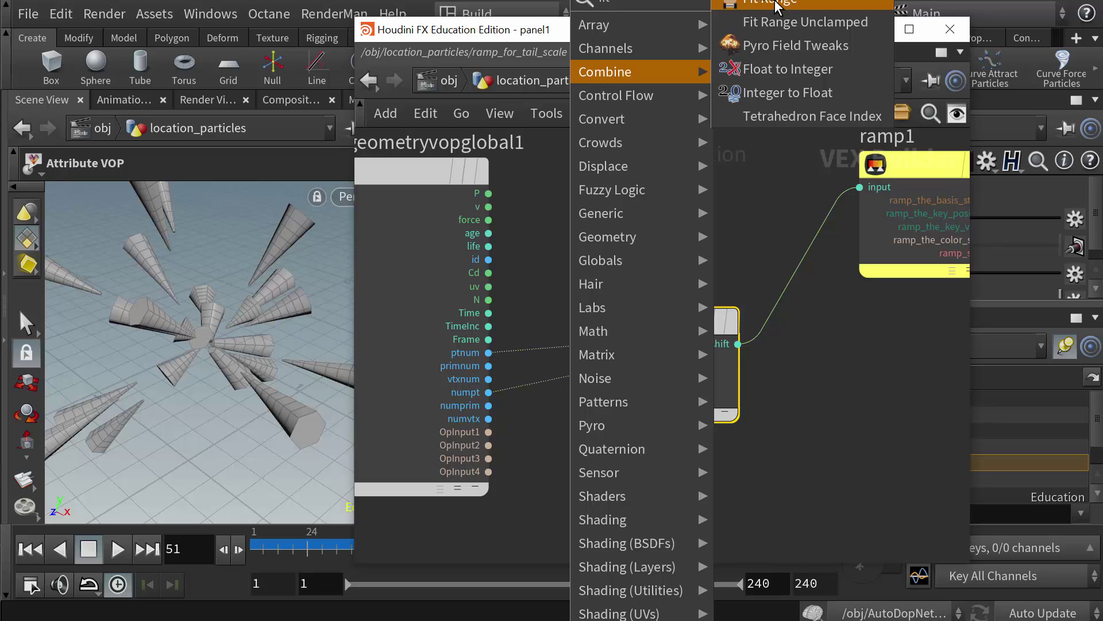
left_click(795, 373)
Move the floating network window aside and enlarge the parameter pane to expose all of fit1's range settings
left_click_drag(716, 33, 419, 37)
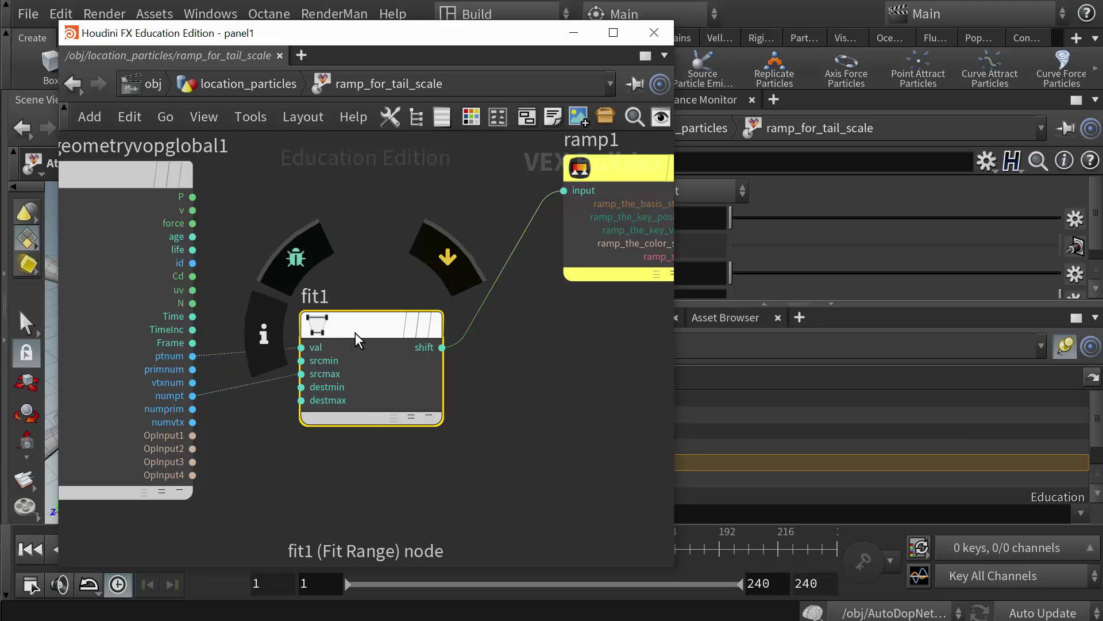
left_click_drag(355, 332, 326, 345)
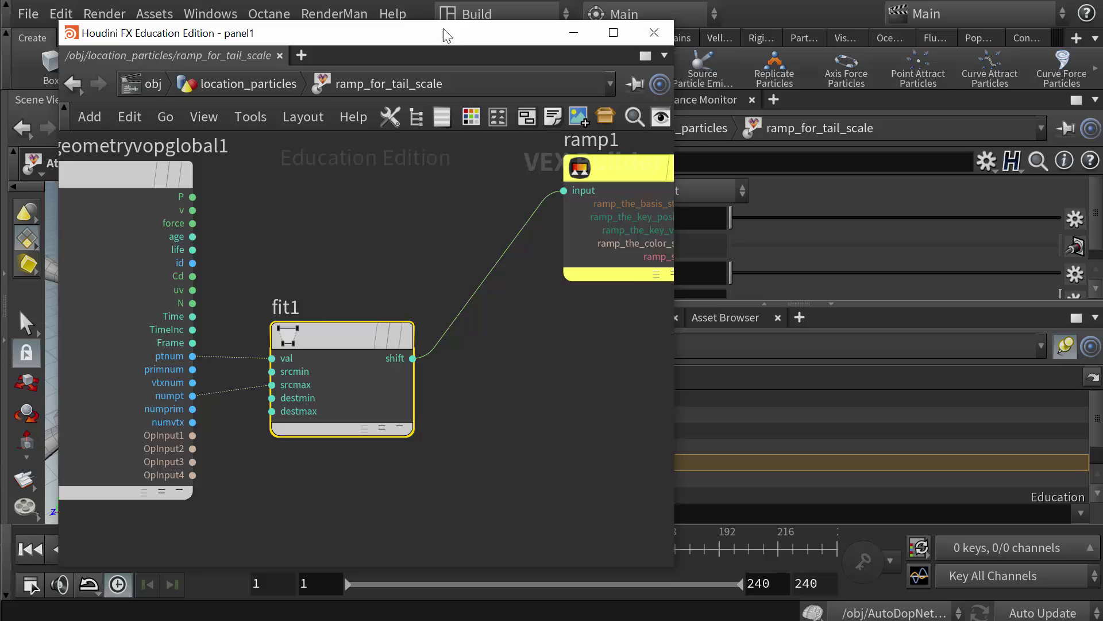
left_click_drag(443, 29, 294, 27)
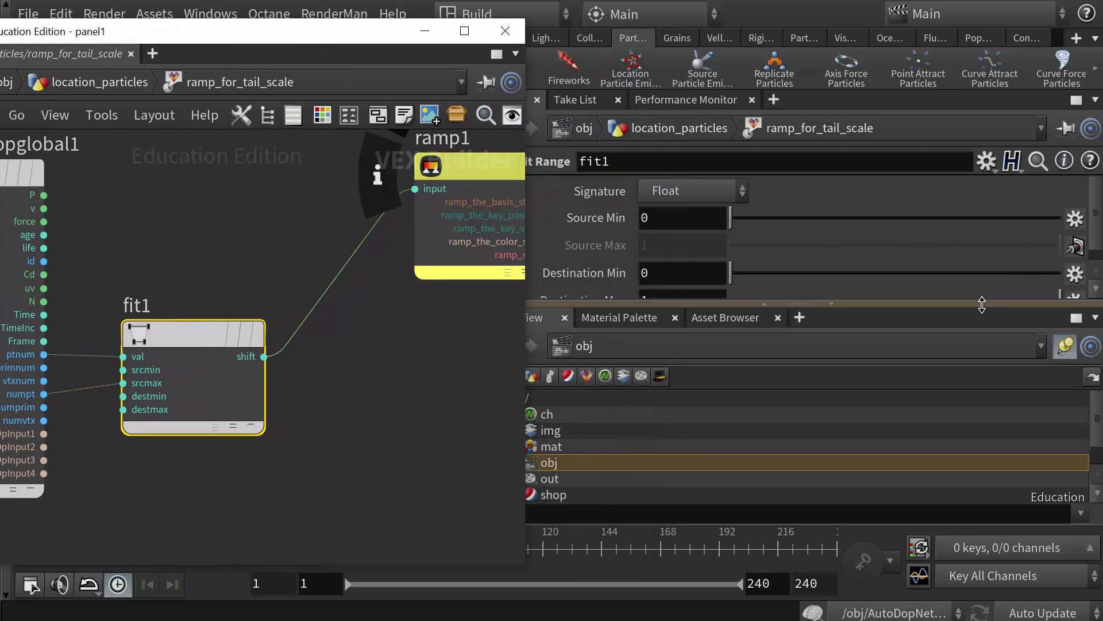
left_click_drag(982, 305, 982, 346)
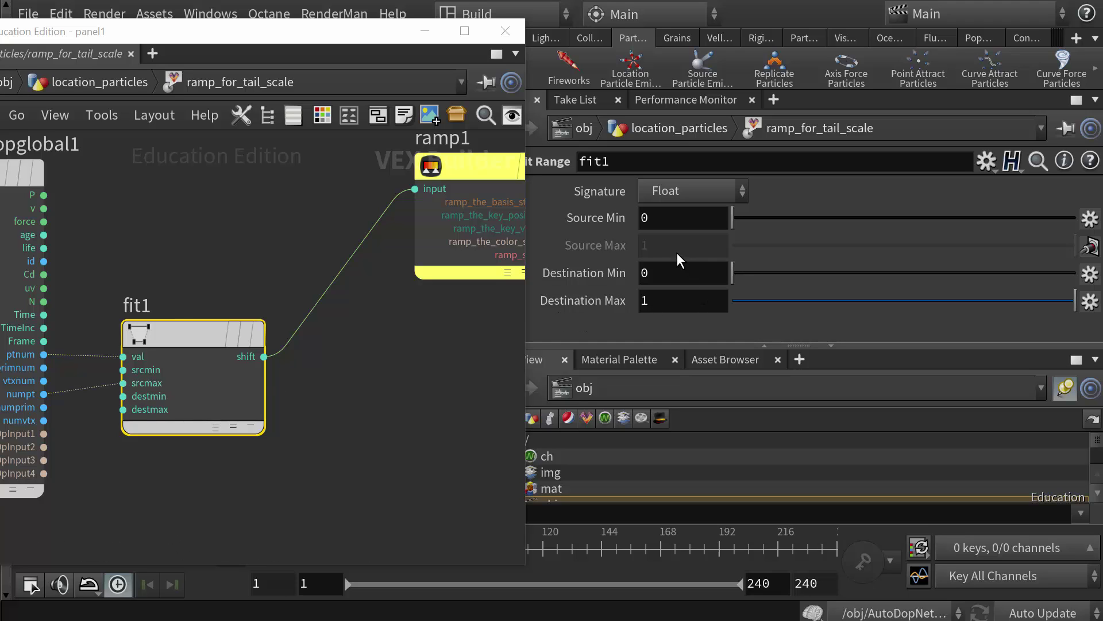
Examine the Source Min, Destination Min and Destination Max values of fit1
left_click(664, 222)
left_click(662, 273)
left_click(657, 301)
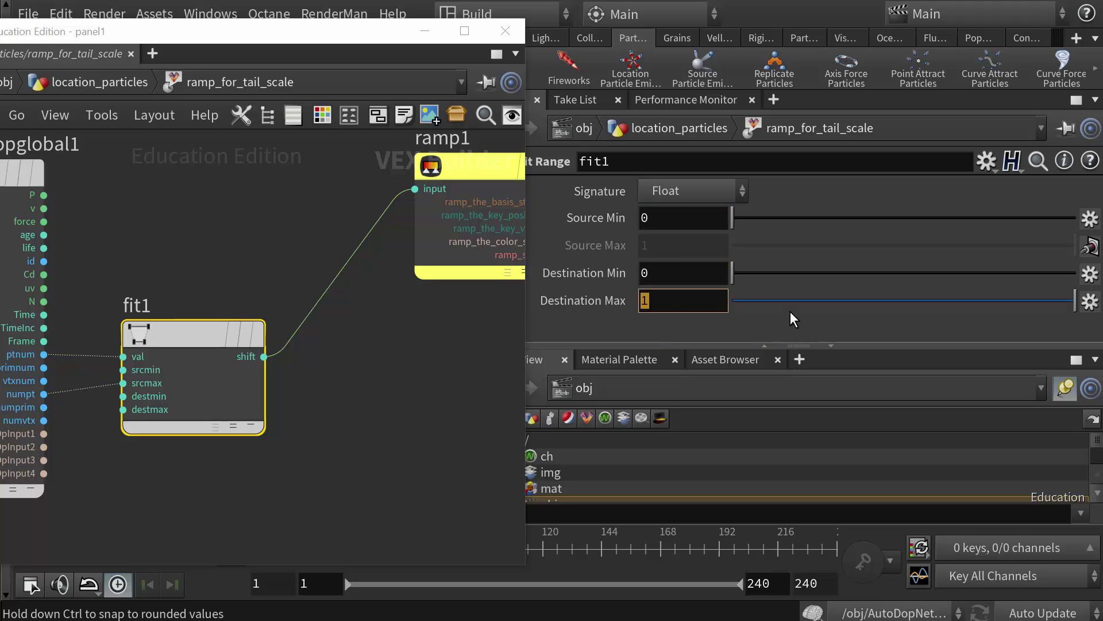
left_click(674, 326)
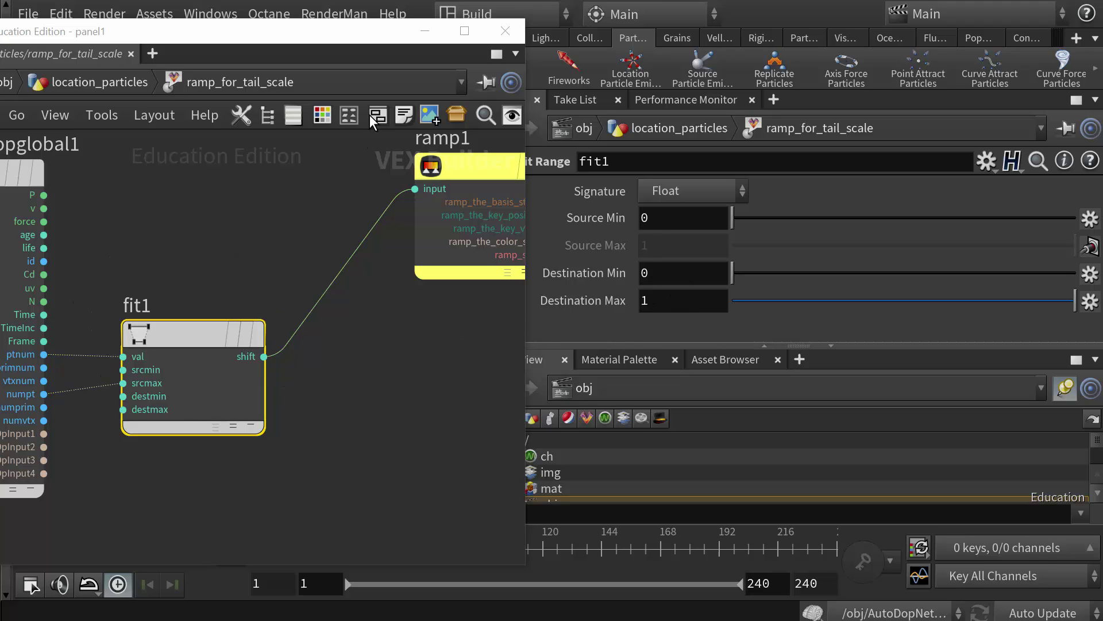
Move the ramp1 node down next to fit1 and search the available VOP nodes for "ramp"
middle_click_drag(429, 367, 329, 407)
left_click_drag(375, 206, 338, 364)
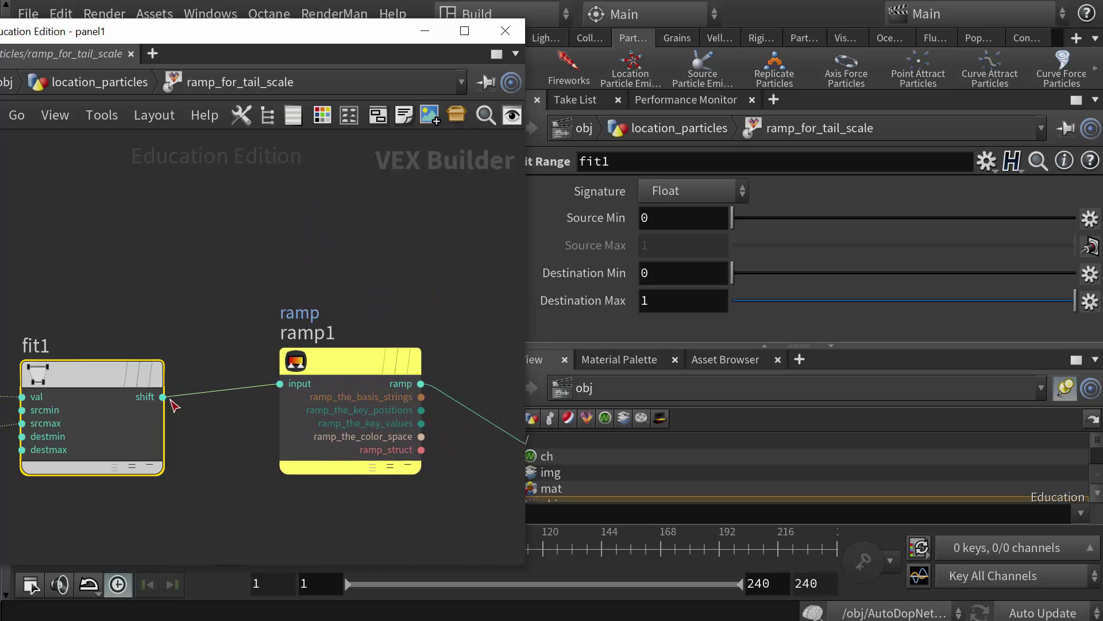
mouse_move(331, 362)
key("Tab")
type("ramp")
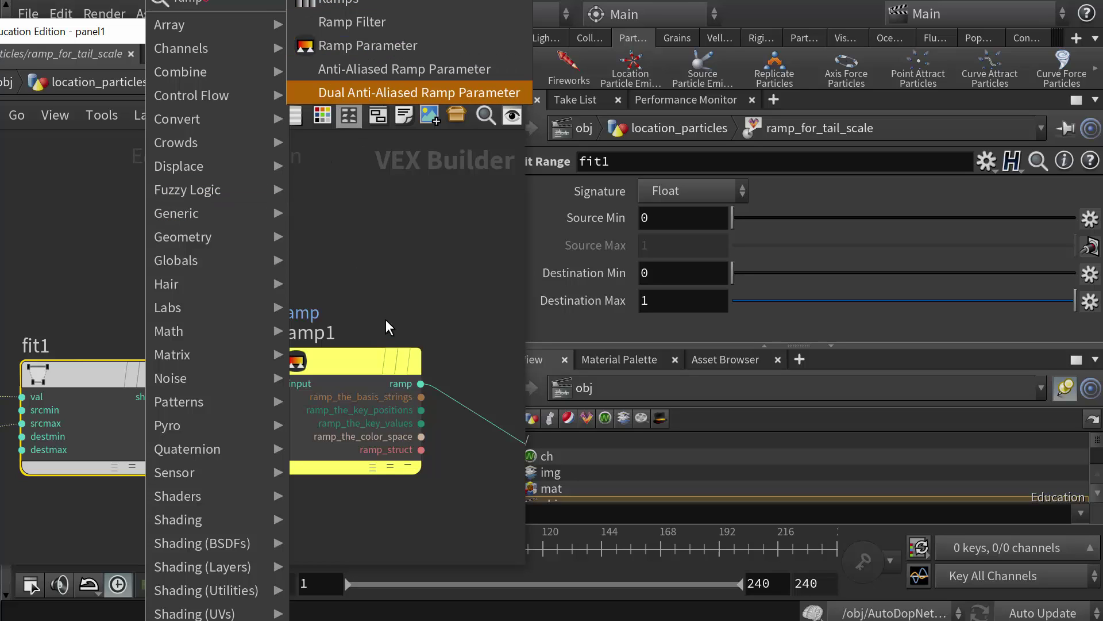
Examine ramp1's parameters and the available Ramp Type options, keeping Spline Ramp (float)
left_click(354, 360)
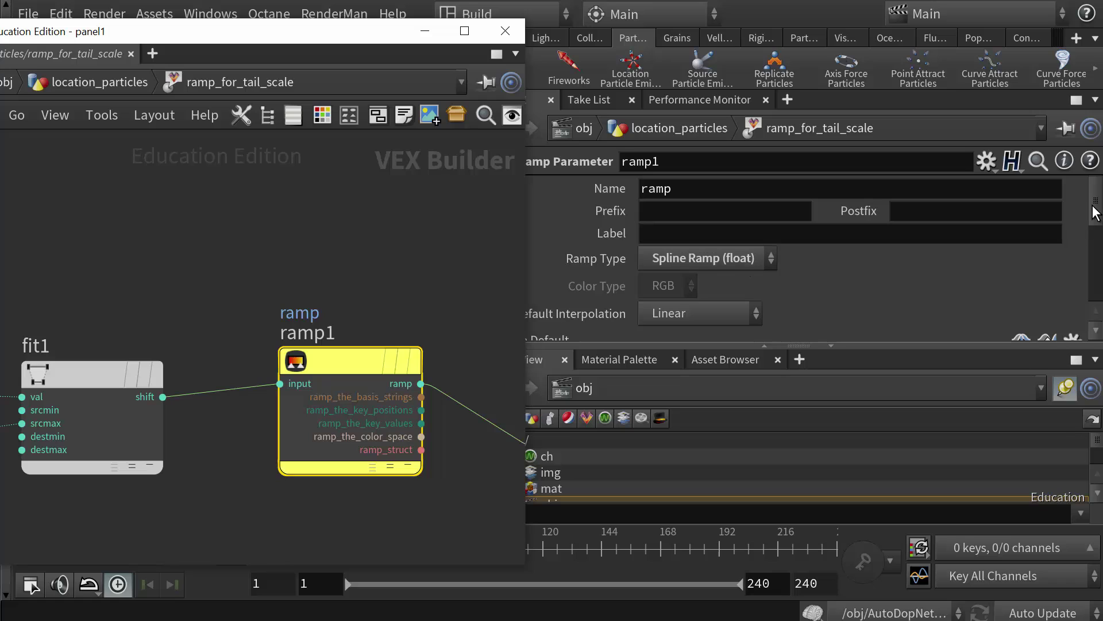
left_click_drag(1095, 213, 1095, 289)
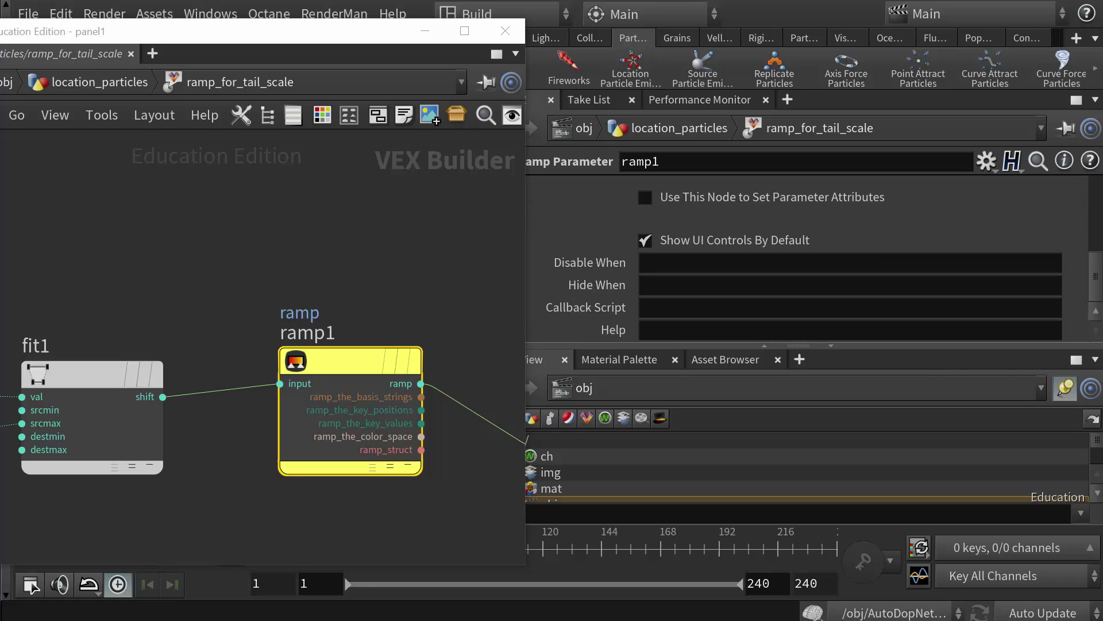
scroll(837, 255, "up", 5)
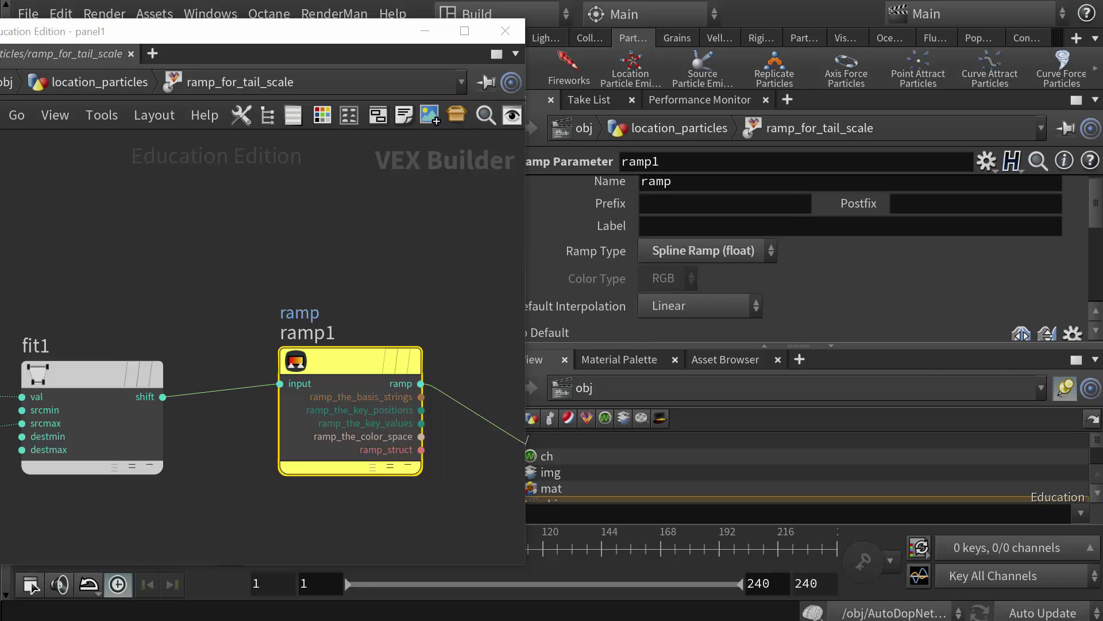
left_click(728, 257)
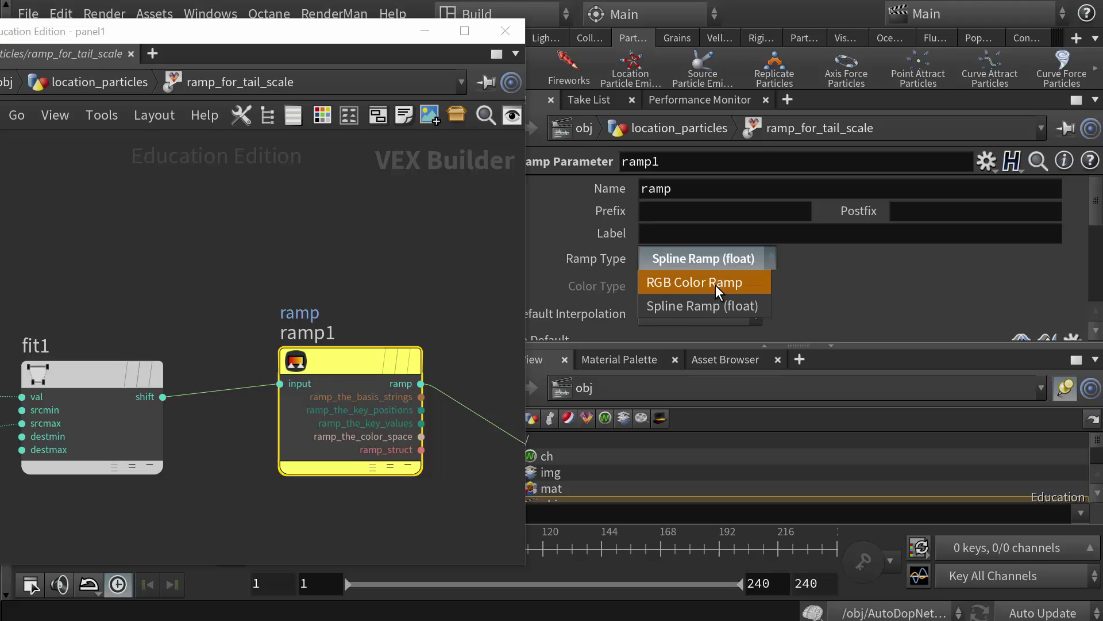
left_click(839, 271)
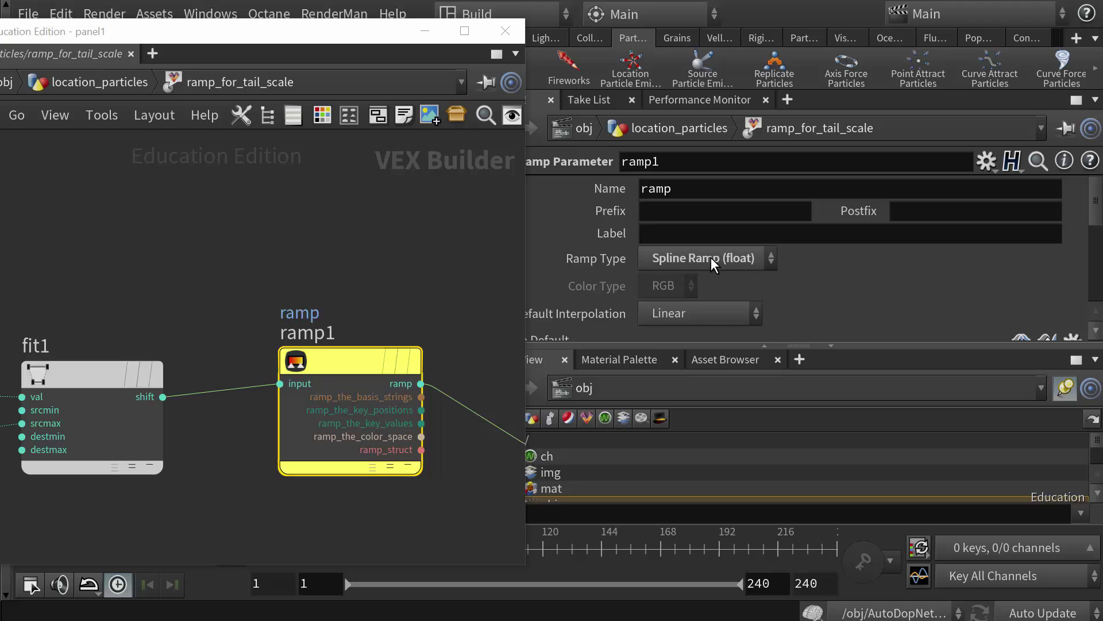
Trace the connection from ramp1's ramp output to the input of the radius bind1 node
middle_click_drag(470, 313, 276, 243)
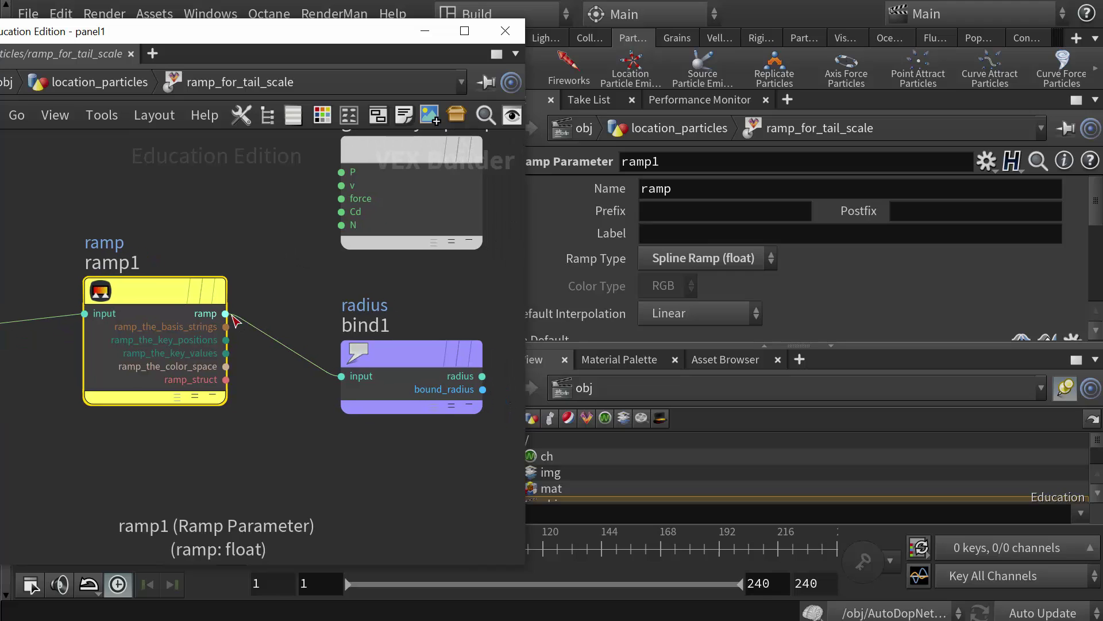
mouse_move(419, 349)
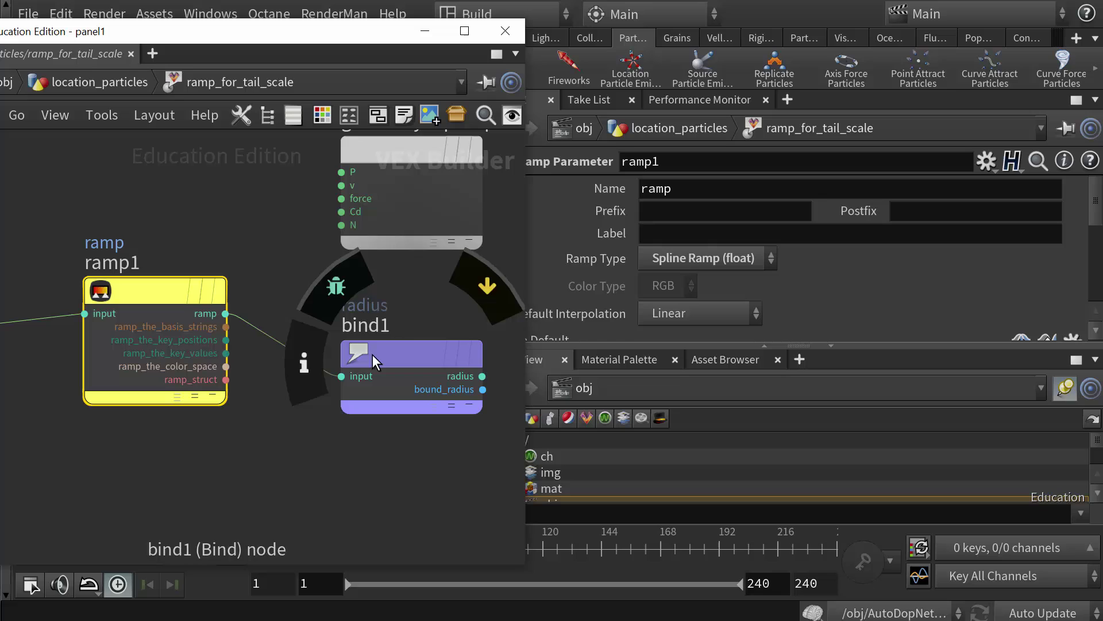
middle_click_drag(277, 181, 452, 233)
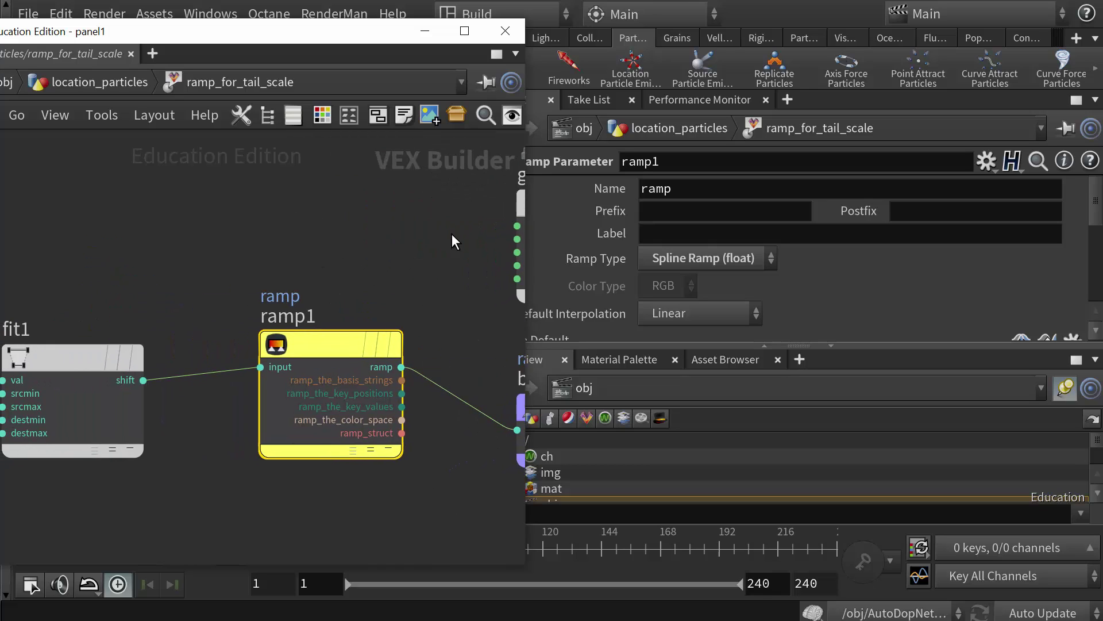
Return to the location_particles network and review ramp_for_tail_scale's exposed ramp and polywire1's settings
left_click(78, 84)
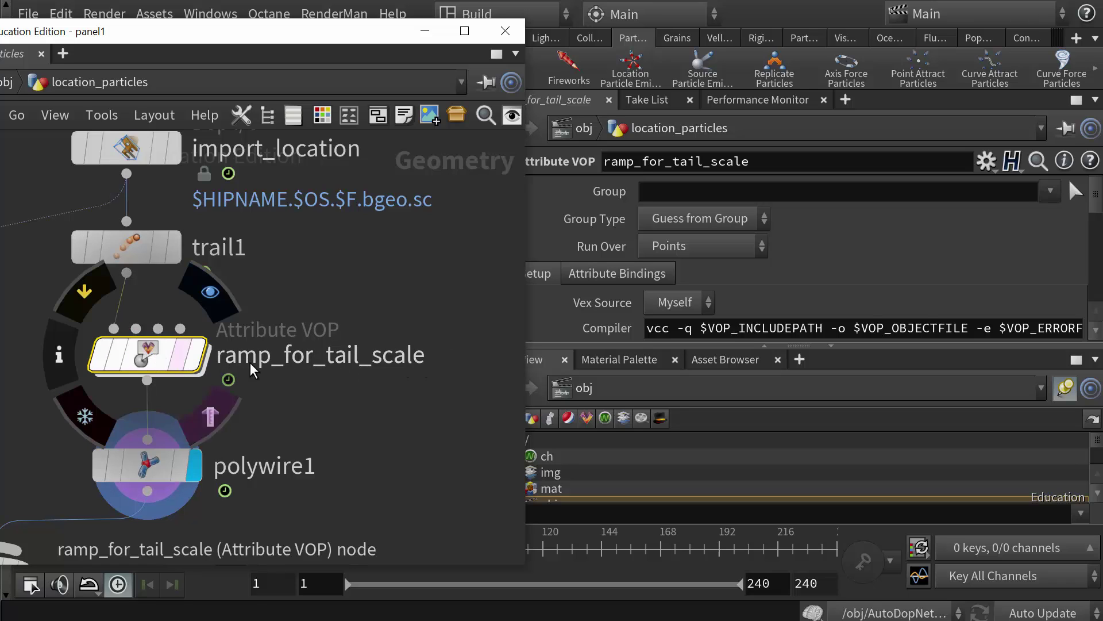
scroll(1072, 220, "down", 5)
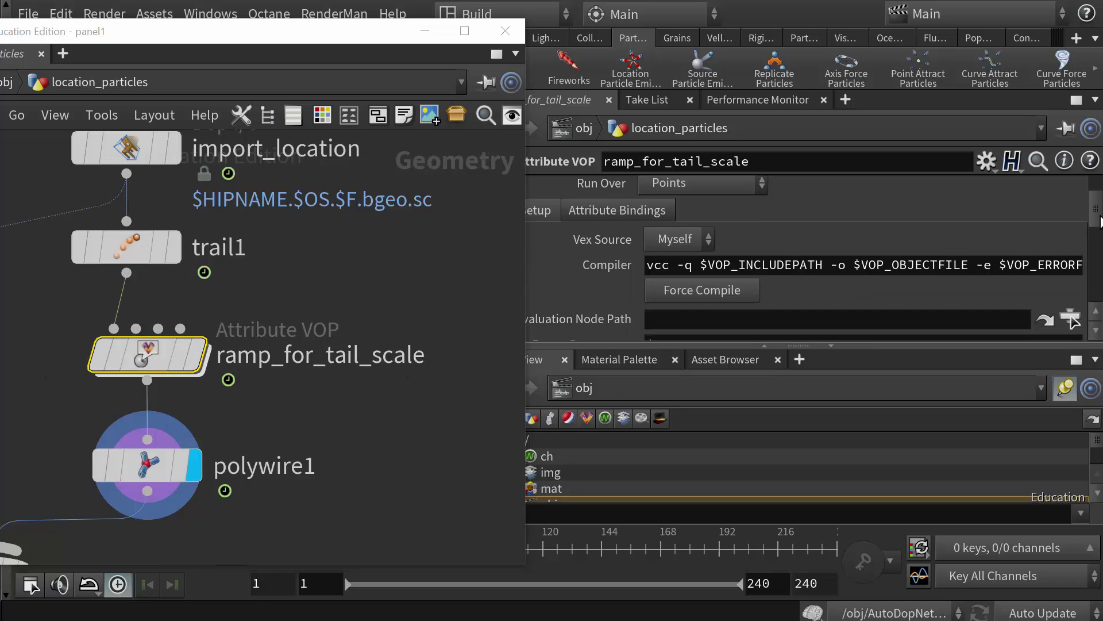
scroll(1072, 219, "down", 5)
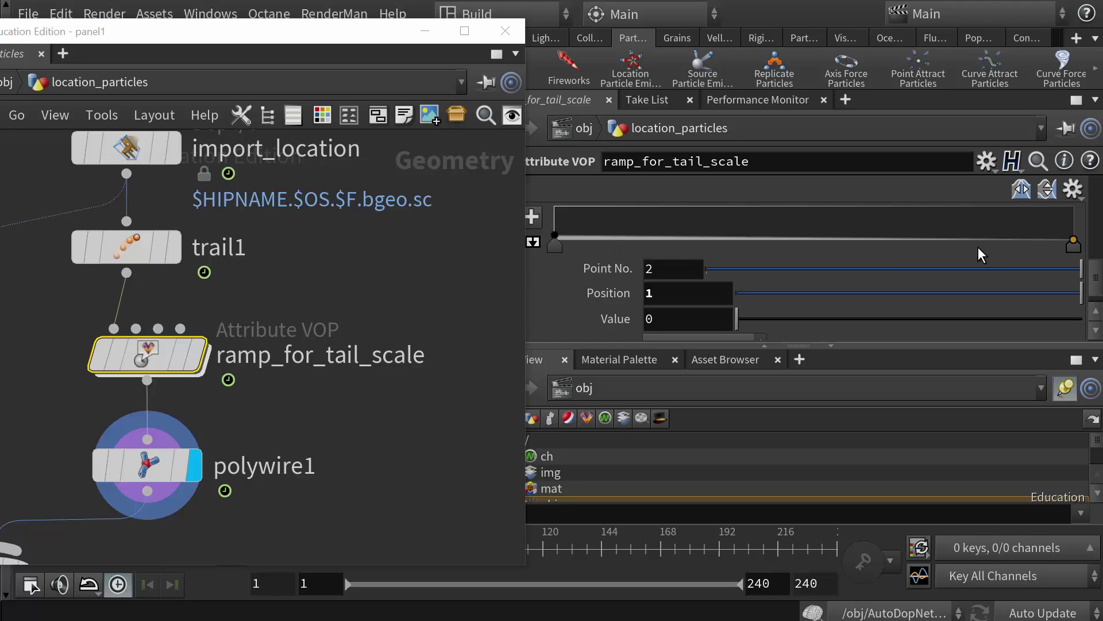
middle_click_drag(437, 415, 488, 369)
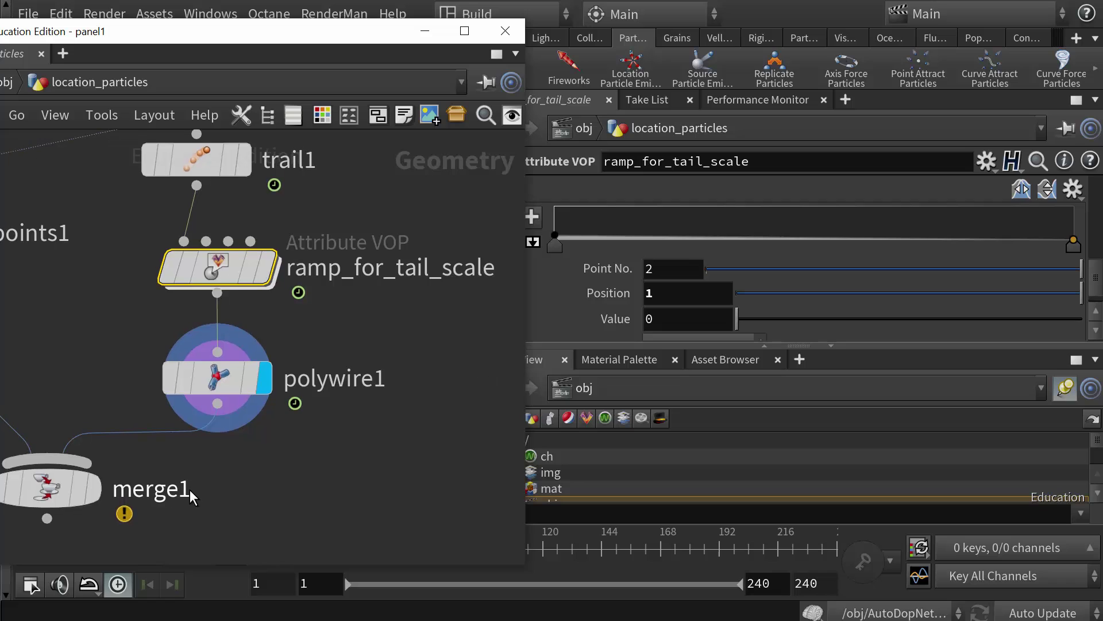
left_click(218, 377)
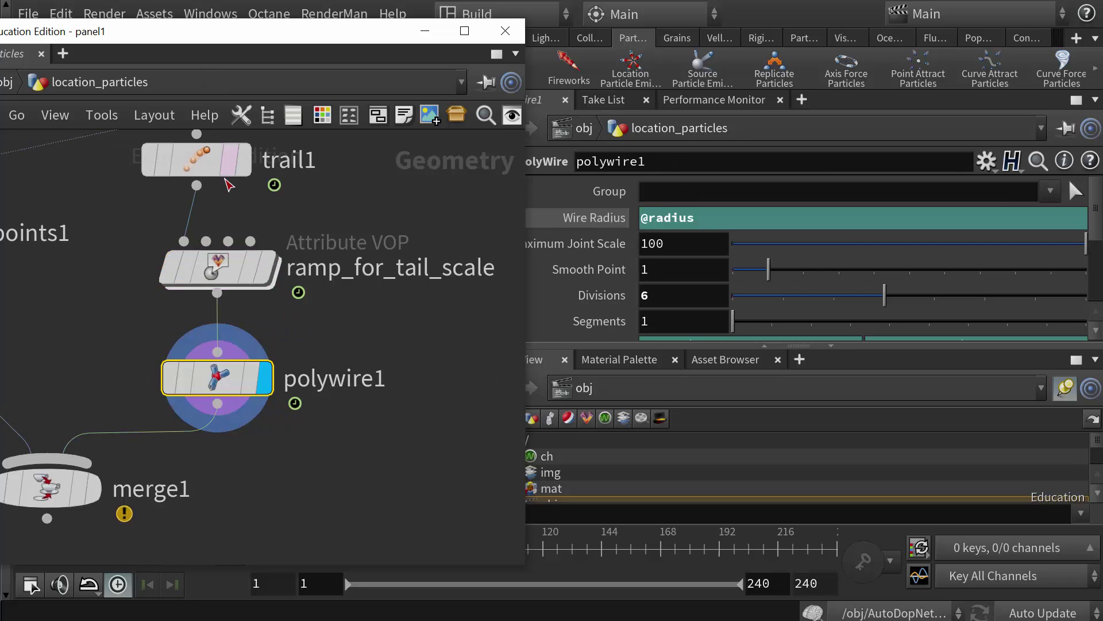
Move the network window off the viewport and set the first point of ramp_for_tail_scale's ramp to a value of about 0.09
left_click(223, 265)
left_click_drag(319, 31, 1102, 287)
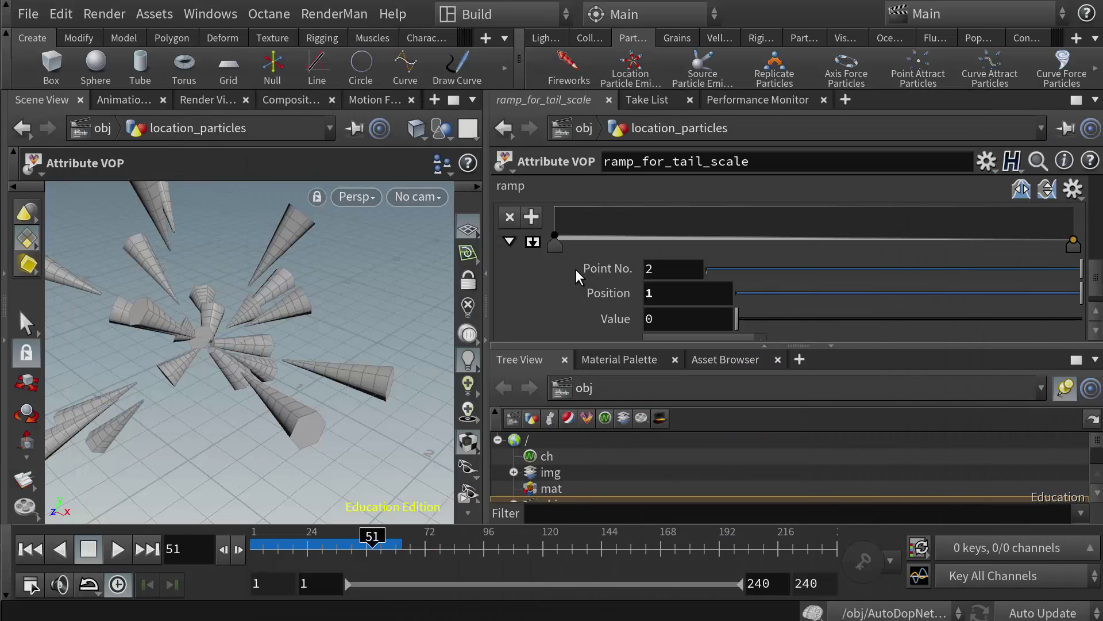
left_click_drag(554, 236, 555, 228)
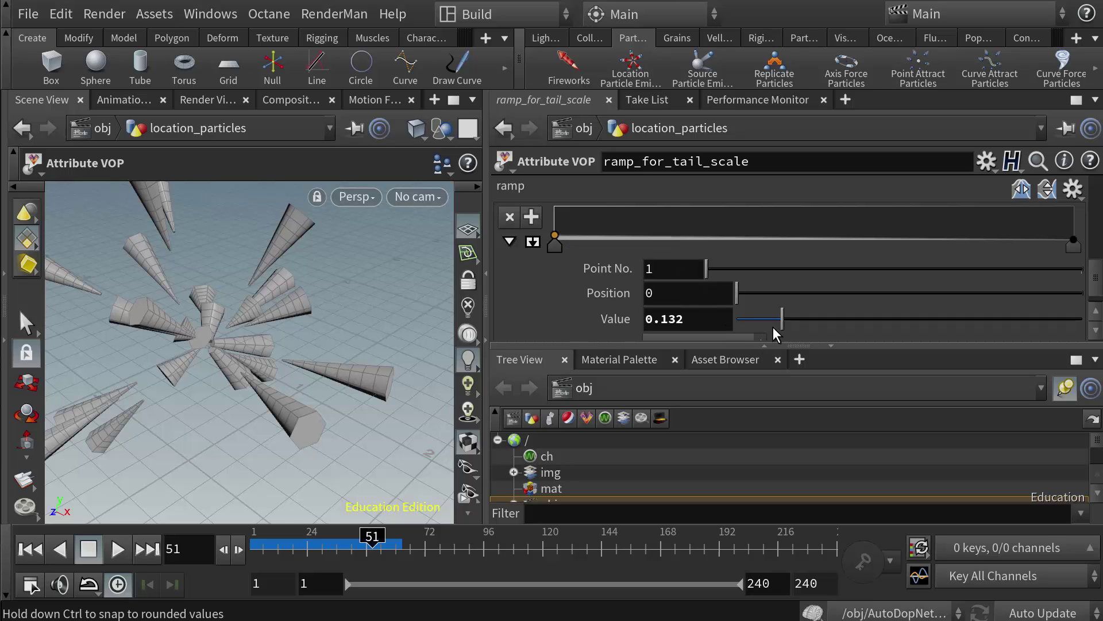
mouse_move(781, 319)
left_mouse_down()
mouse_move(812, 316)
mouse_move(757, 321)
mouse_move(771, 320)
left_mouse_up()
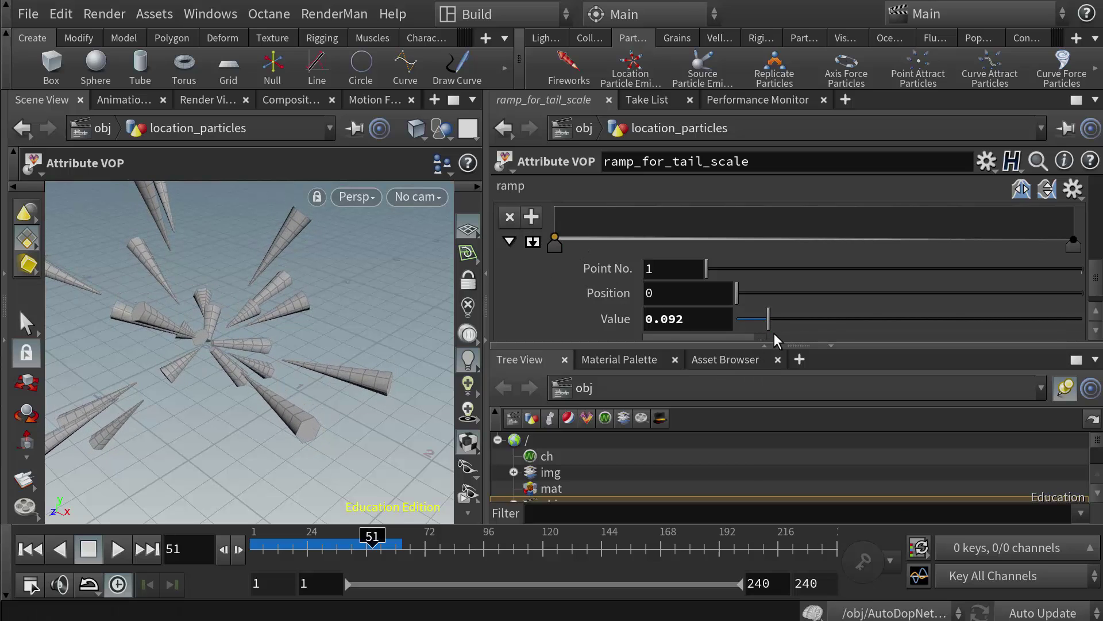
mouse_move(766, 319)
left_mouse_down()
mouse_move(783, 319)
mouse_move(749, 324)
mouse_move(770, 323)
left_mouse_up()
Try a middle ramp point at position about 0.46 with value 0, and remove it again
left_click(1065, 250)
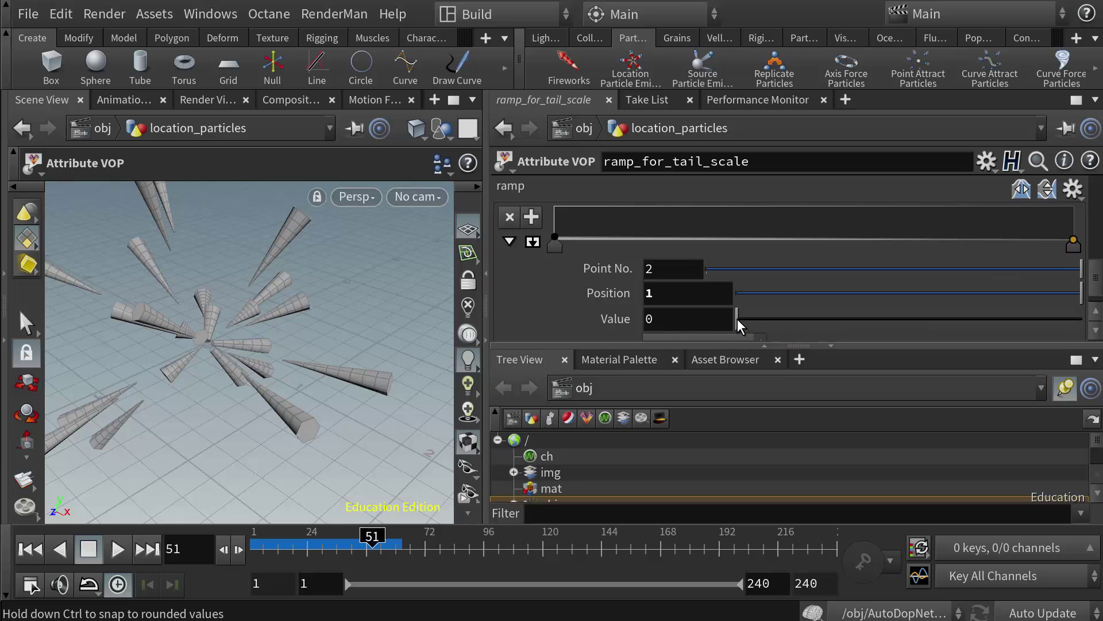
mouse_move(737, 319)
left_mouse_down()
mouse_move(825, 310)
mouse_move(737, 320)
mouse_move(745, 317)
left_mouse_up()
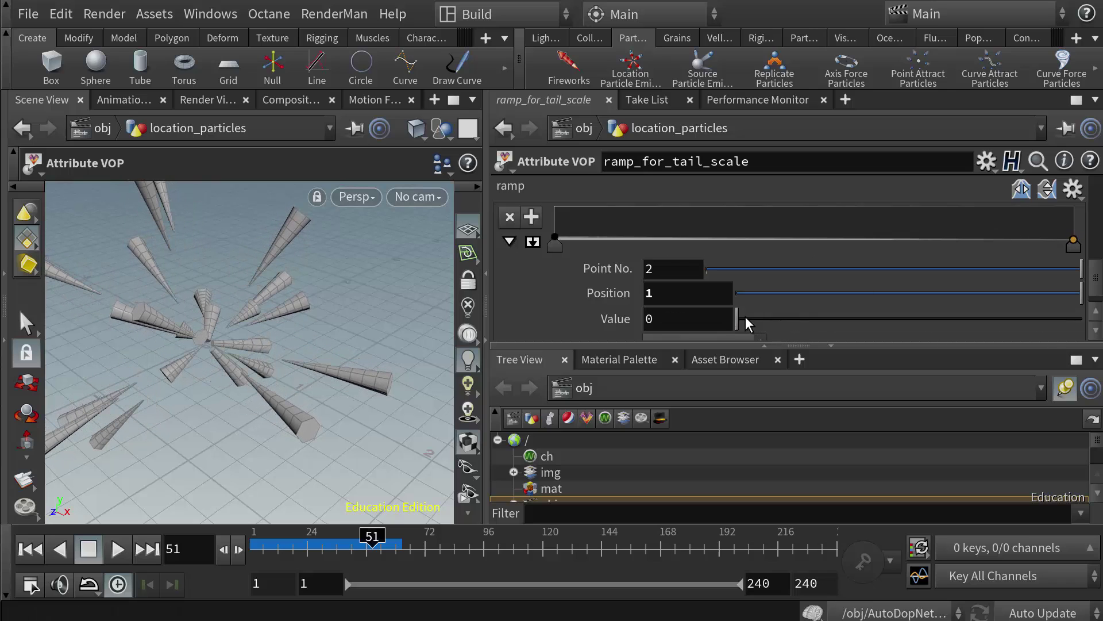
left_click(800, 239)
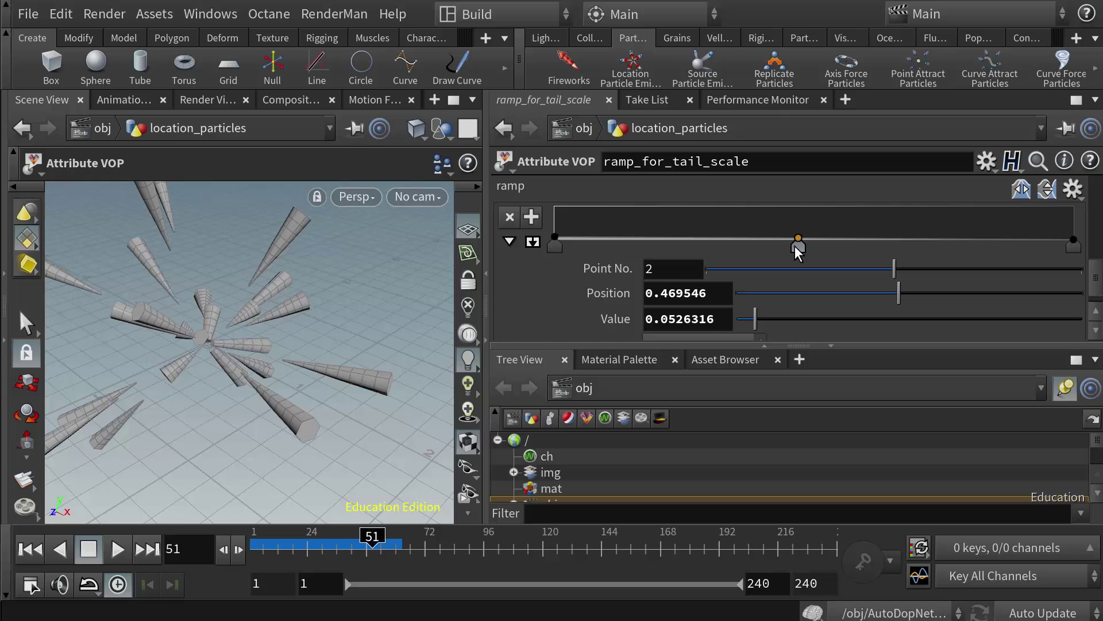
left_click_drag(795, 246, 790, 246)
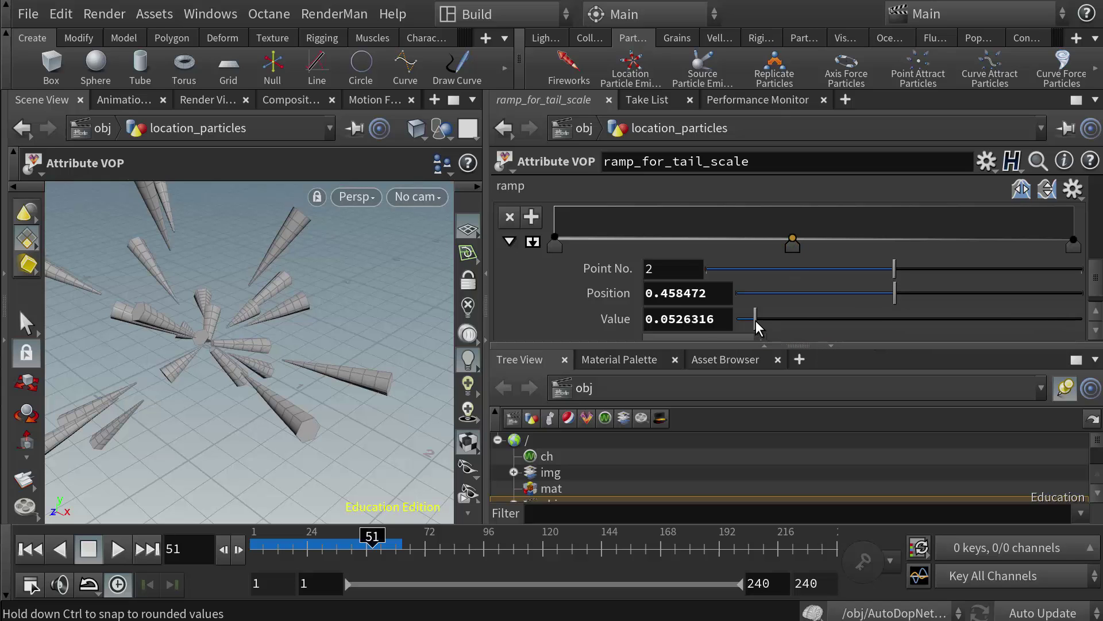
left_click_drag(756, 320, 745, 298)
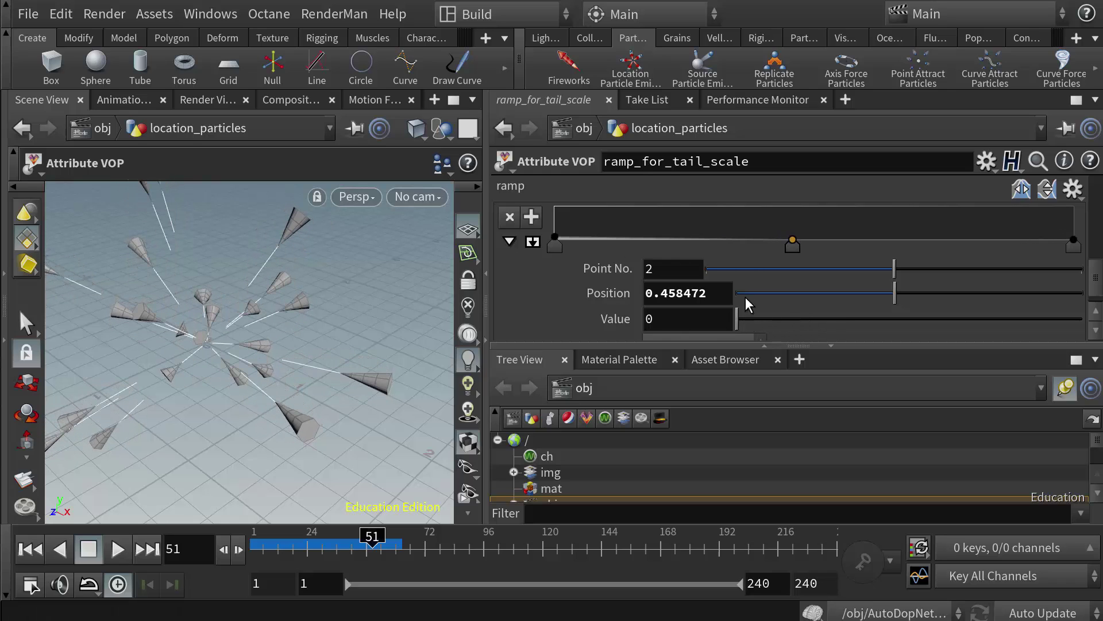
left_click_drag(797, 247, 1074, 243)
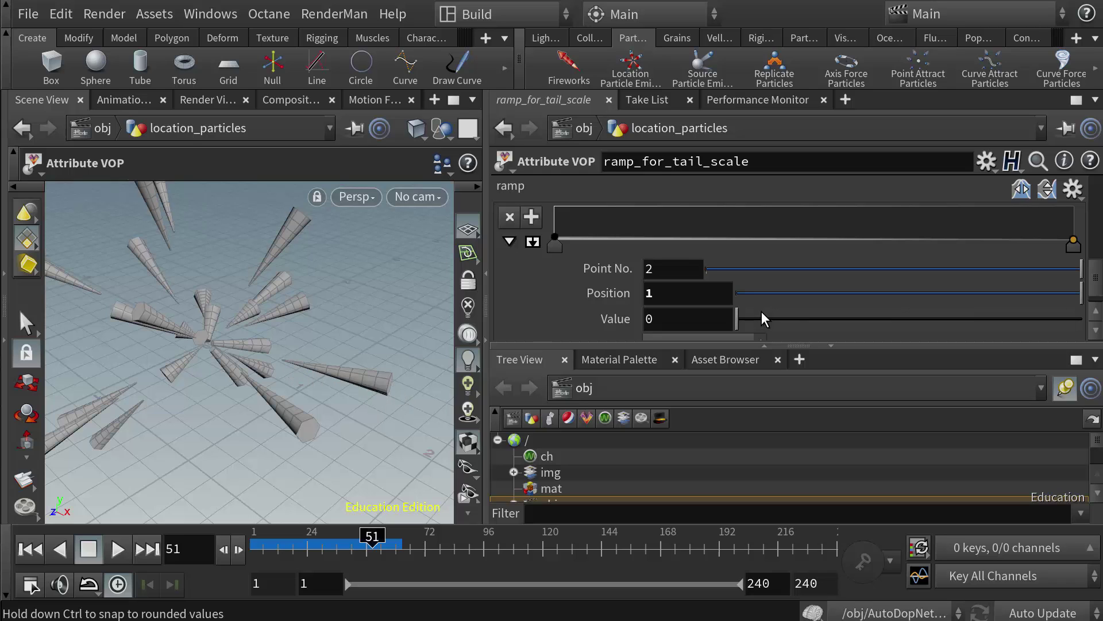
Bring back the floating network window and examine polywire1's Wire Radius expression
key("alt+shift+w")
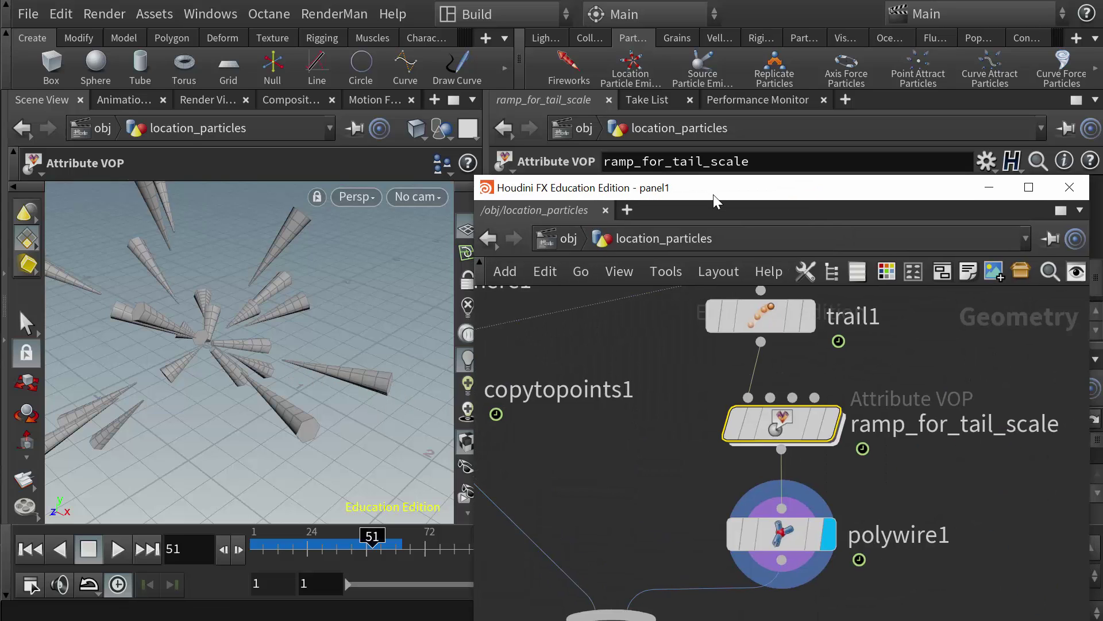
left_click_drag(713, 195, 594, 20)
left_click(670, 362)
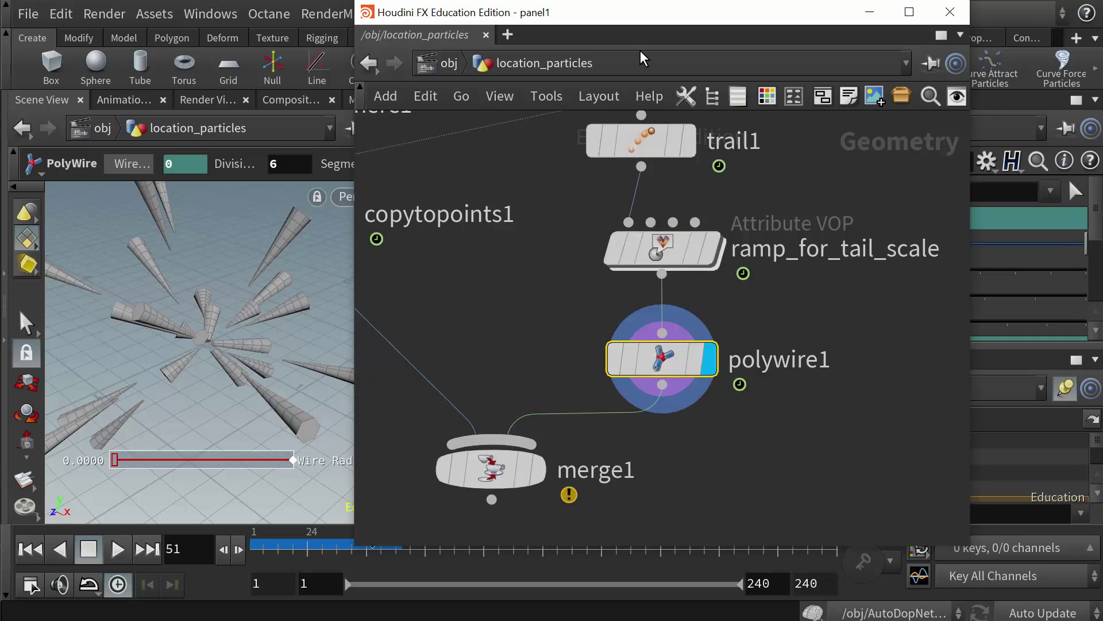
left_click_drag(690, 19, 213, 32)
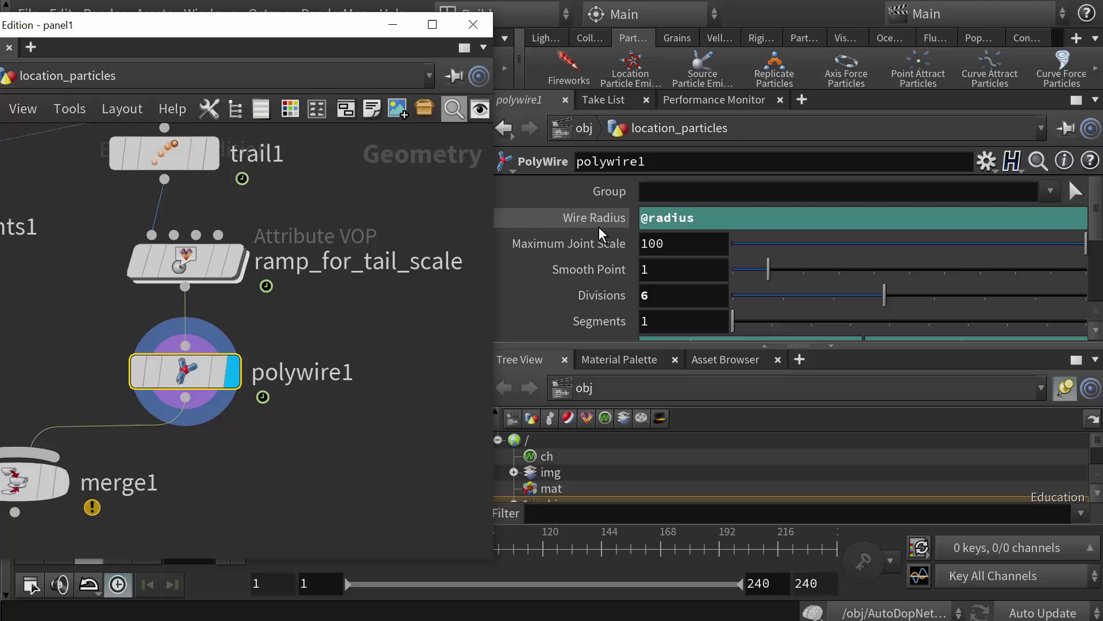
left_click_drag(696, 220, 639, 220)
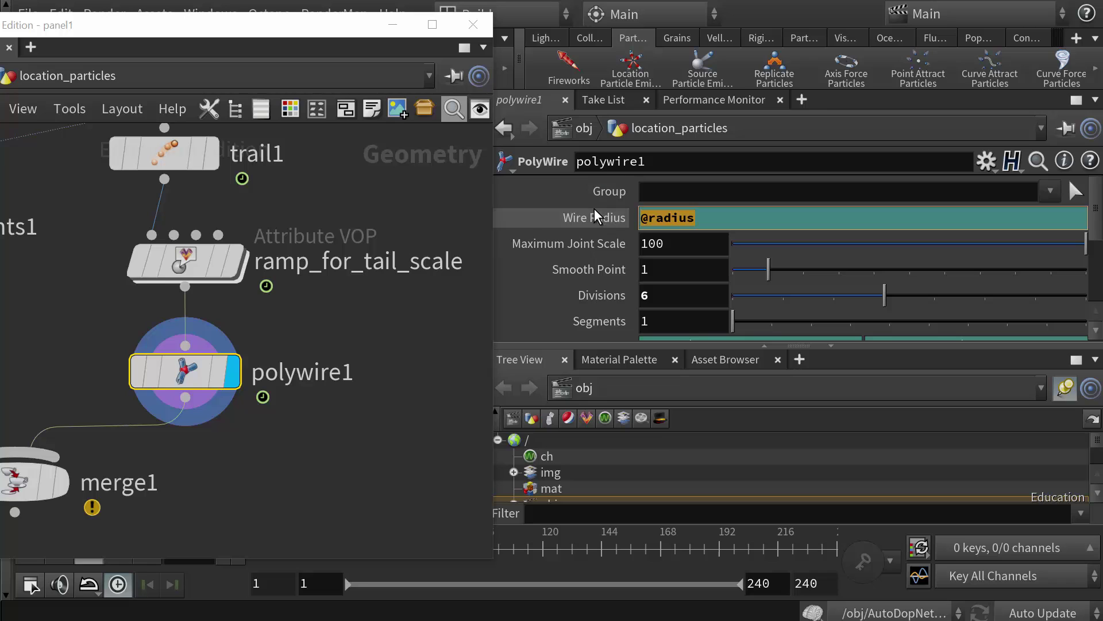
Review the sphere1 and import_location inputs of copytopoints1 and display its copied spheres beside the network
left_click_drag(307, 24, 711, 36)
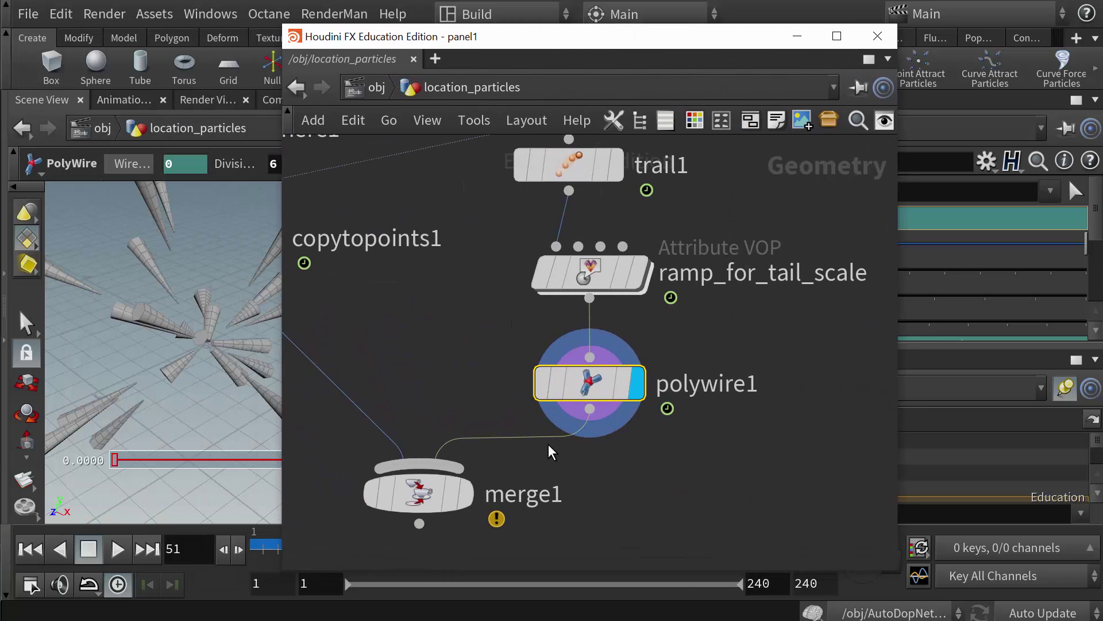
middle_click_drag(453, 339, 585, 435)
scroll(585, 435, "down", 3)
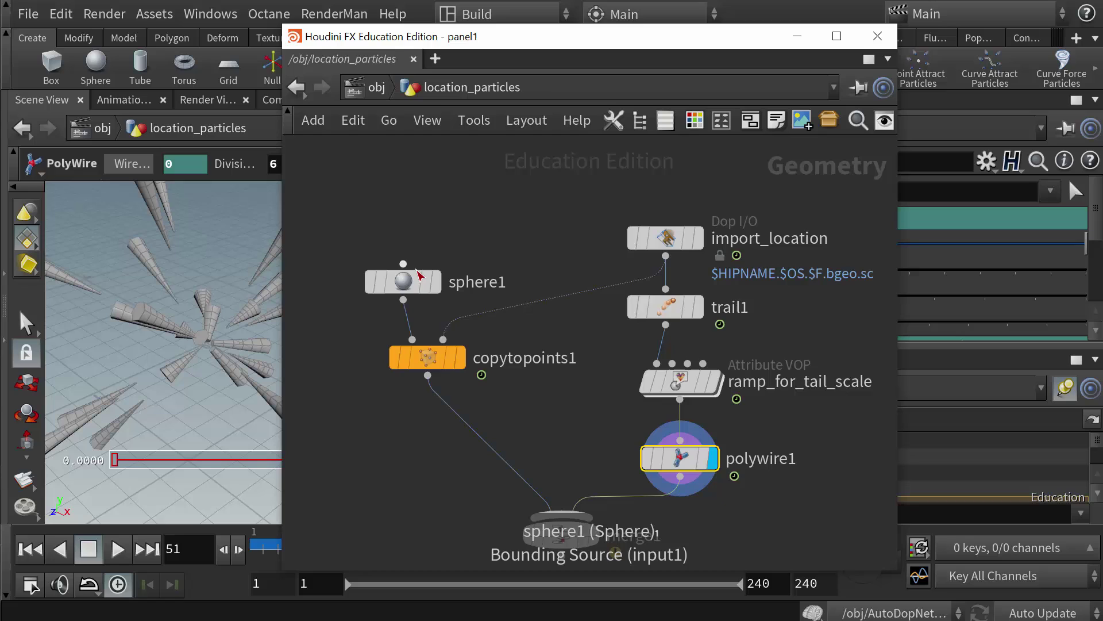
mouse_move(675, 239)
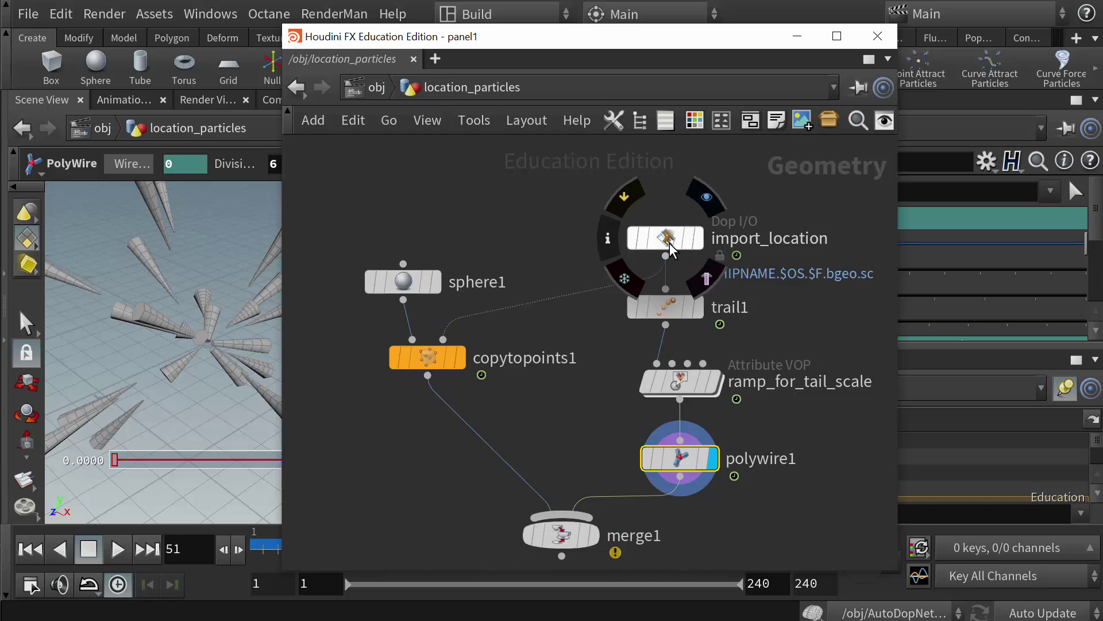
mouse_move(409, 289)
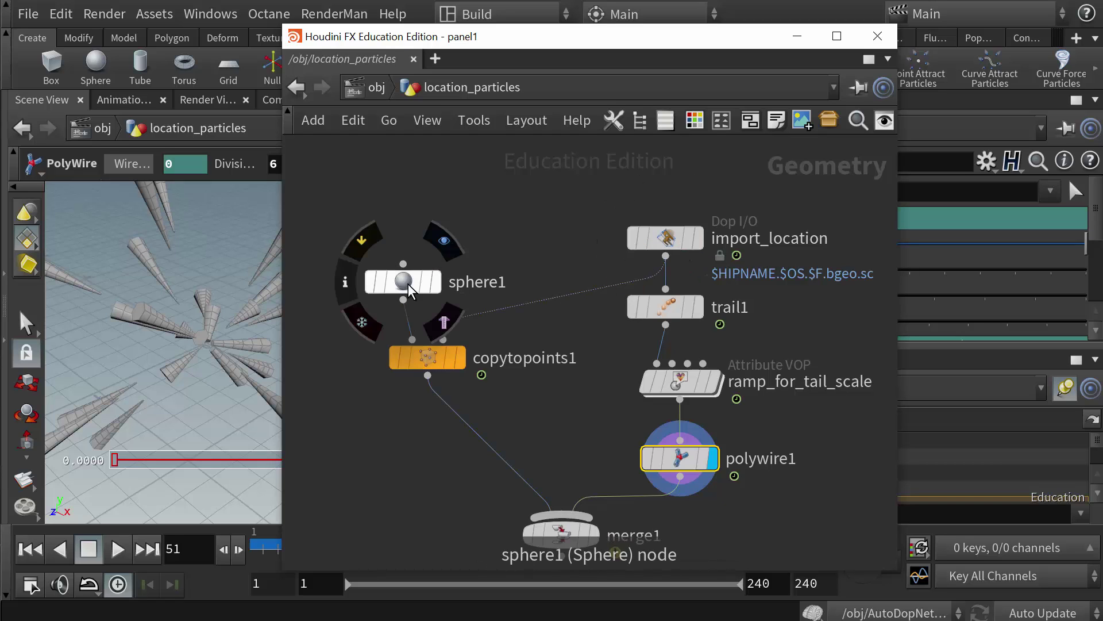
left_click(460, 357)
left_click_drag(534, 43, 709, 39)
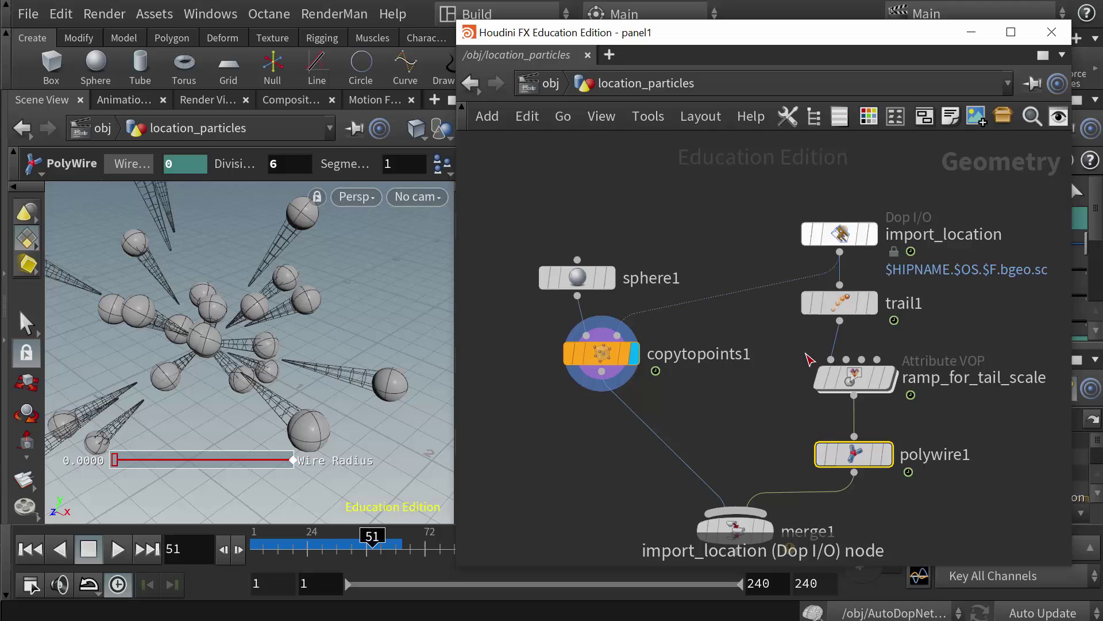
Display merge1 to show spheres and tails together, and scrub the timeline to frame 50
middle_click_drag(902, 538, 874, 475)
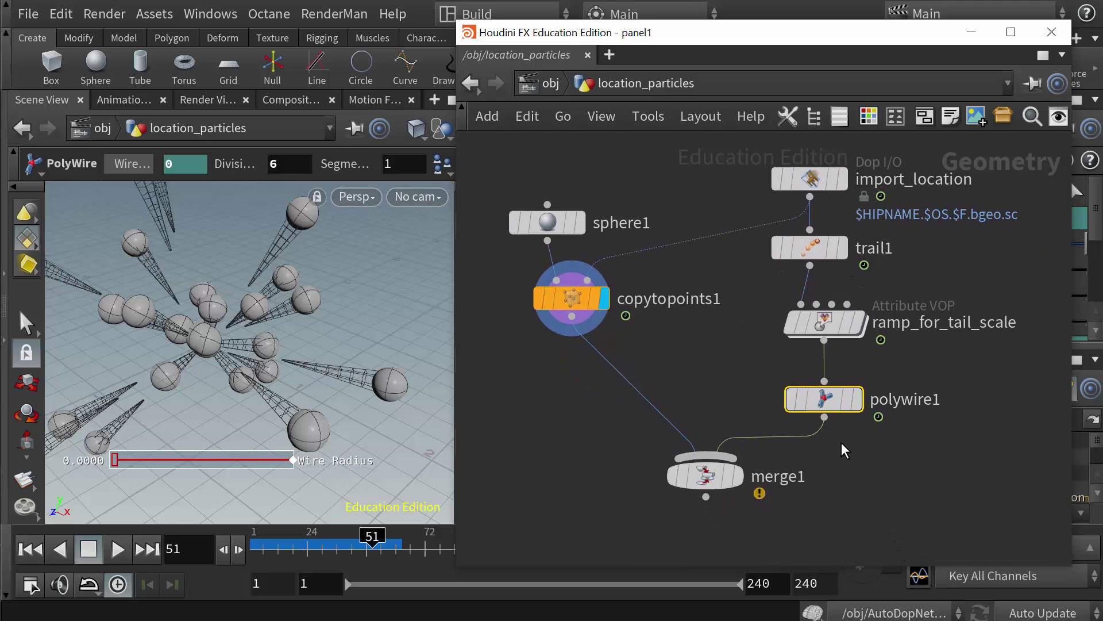
left_click(737, 475)
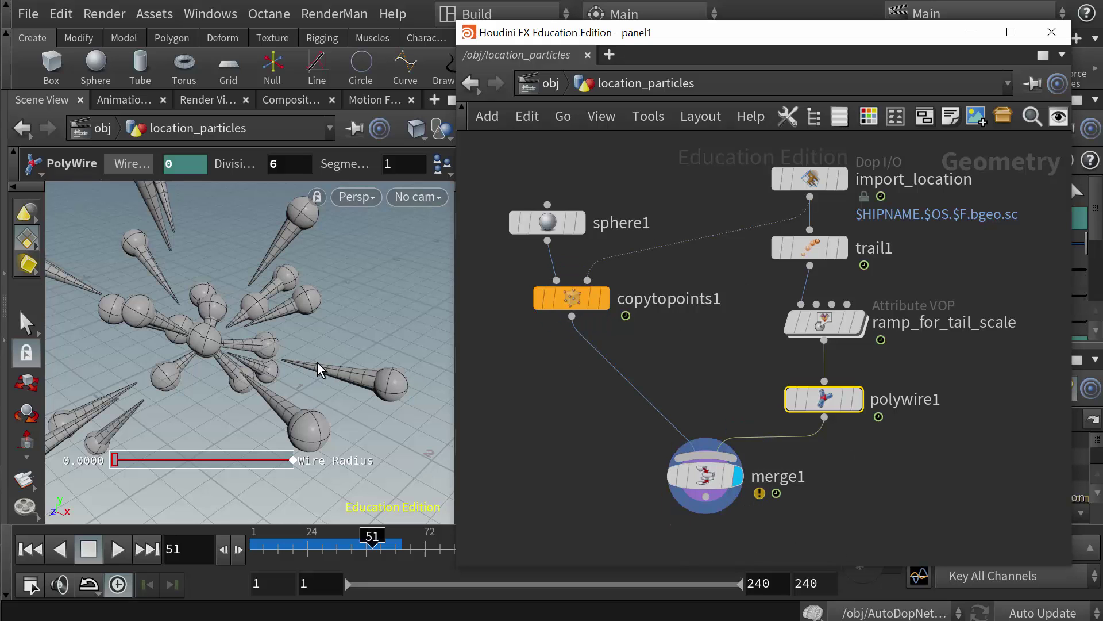
left_click_drag(373, 543, 366, 516)
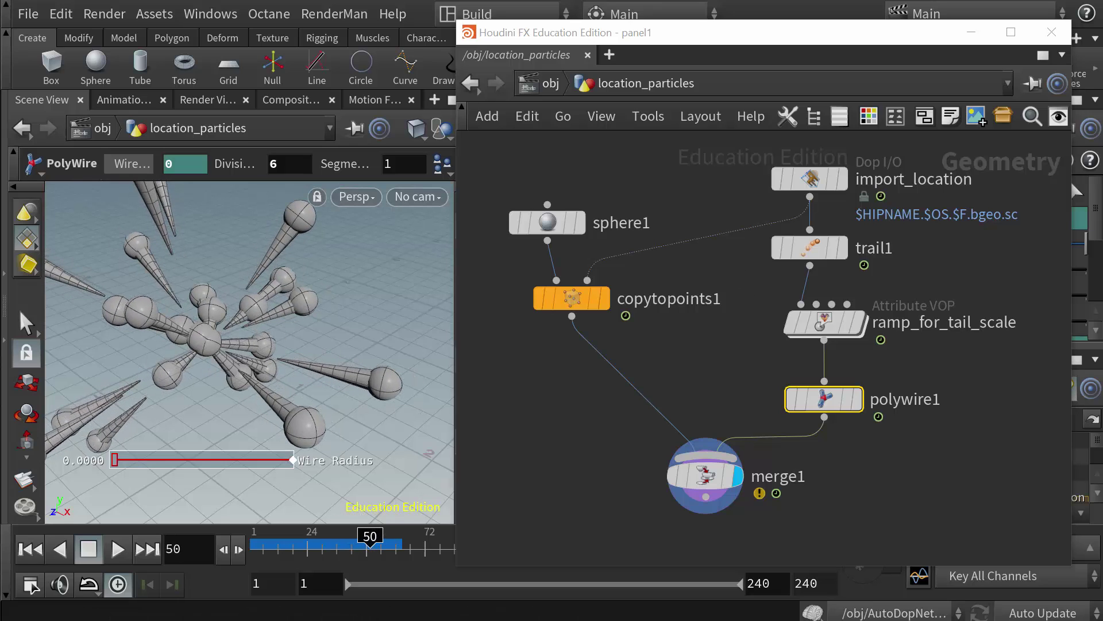